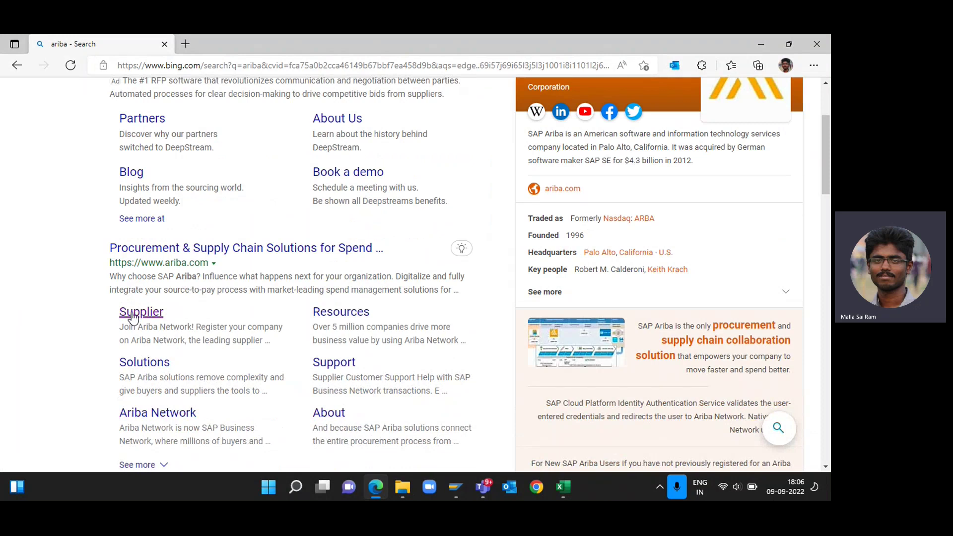
Open the SAP Ariba Supplier login page from the Bing results for ariba.
left_click(133, 316)
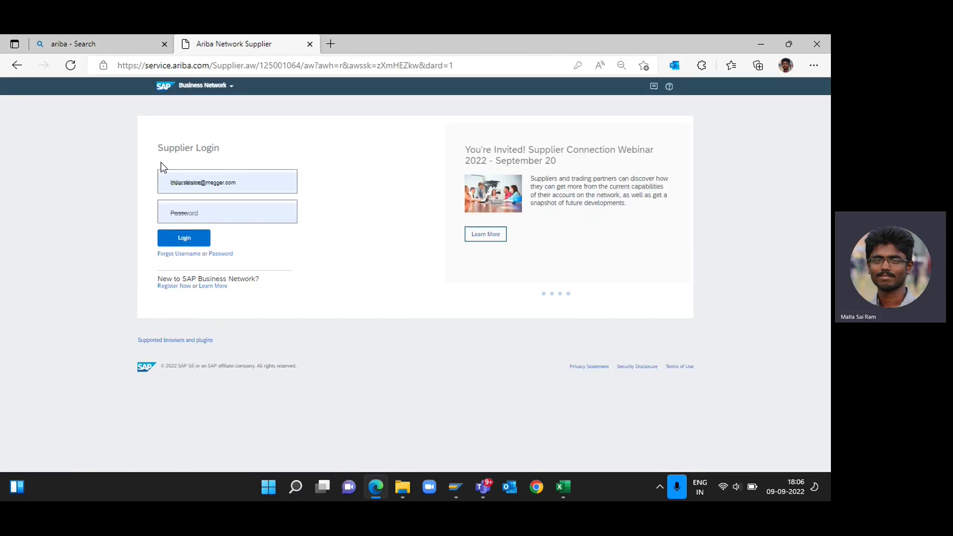
Clear the autofilled User Name and Password fields on the login page.
left_click(262, 182)
key("ctrl+a")
key("BackSpace")
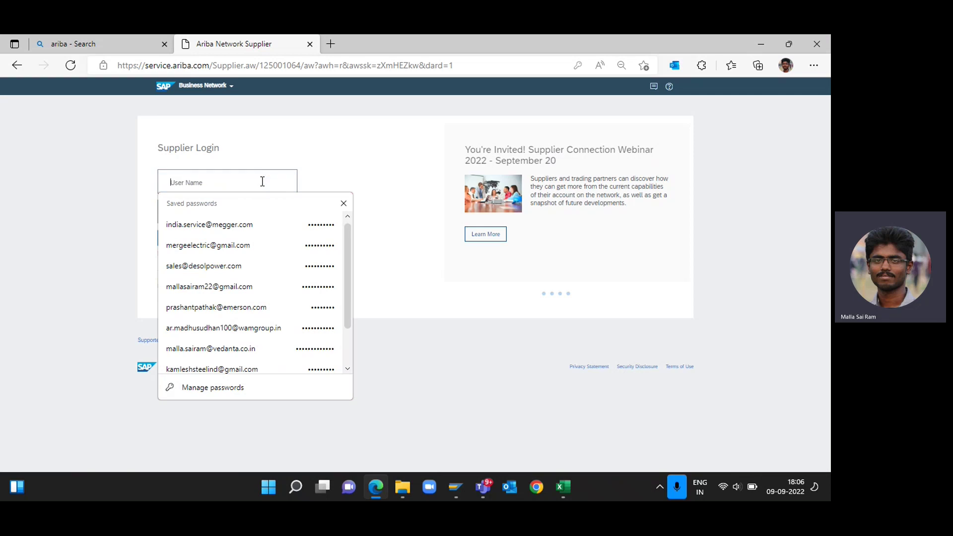
left_click(123, 219)
left_click(224, 203)
key("ctrl+a")
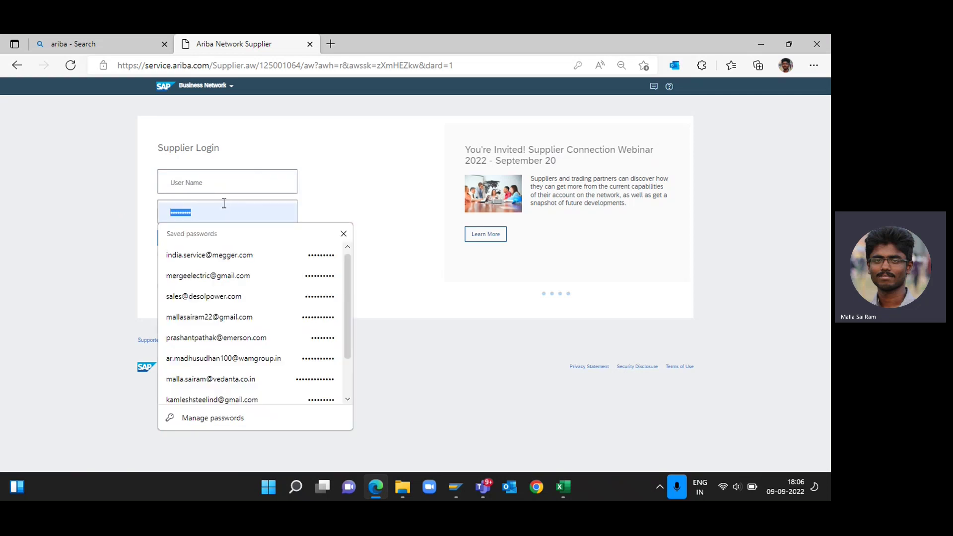
key("BackSpace")
Log in with the supplier account's username and password.
left_click(219, 182)
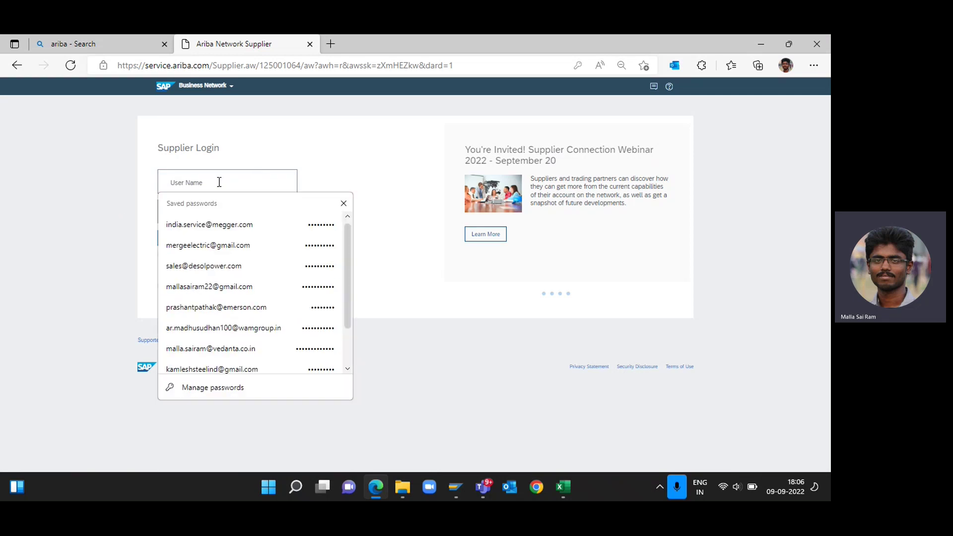
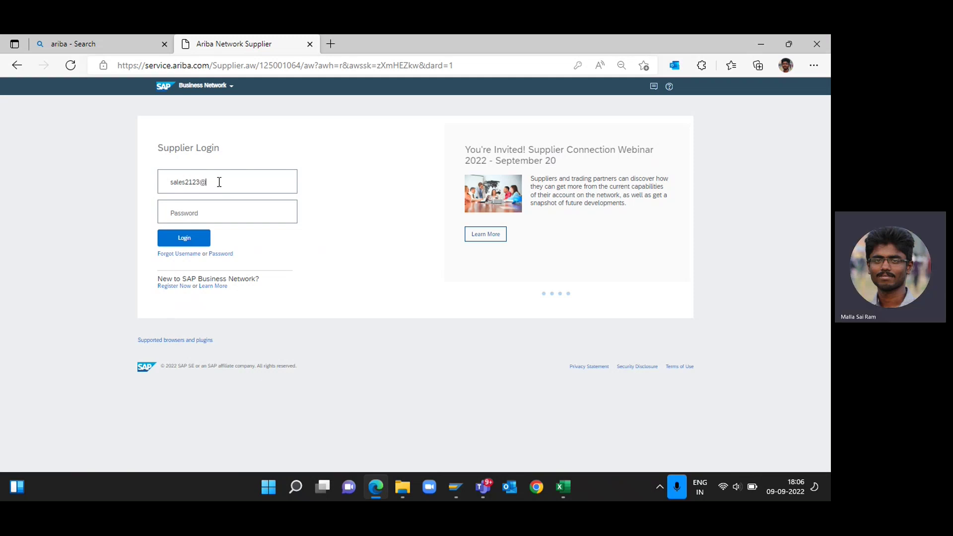
key("Tab")
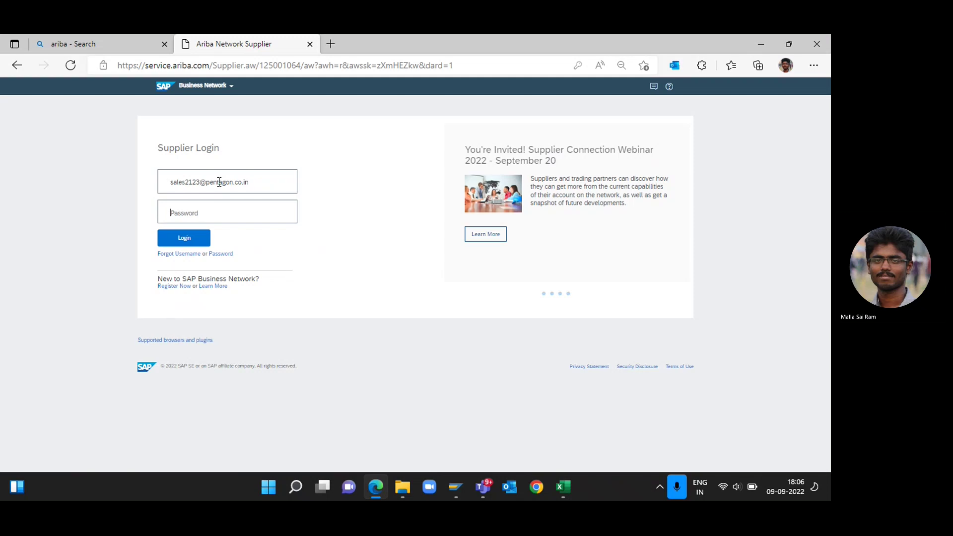
type("**********")
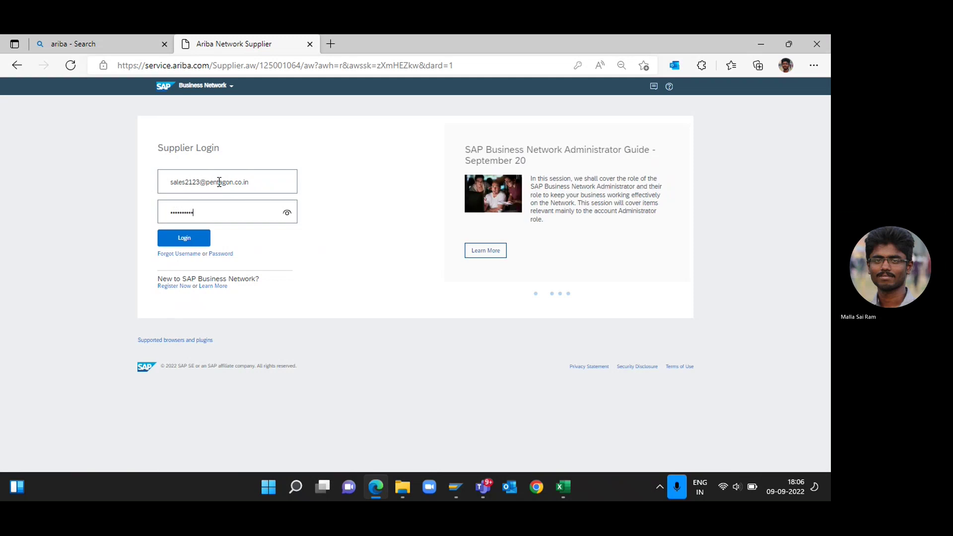
left_click(183, 239)
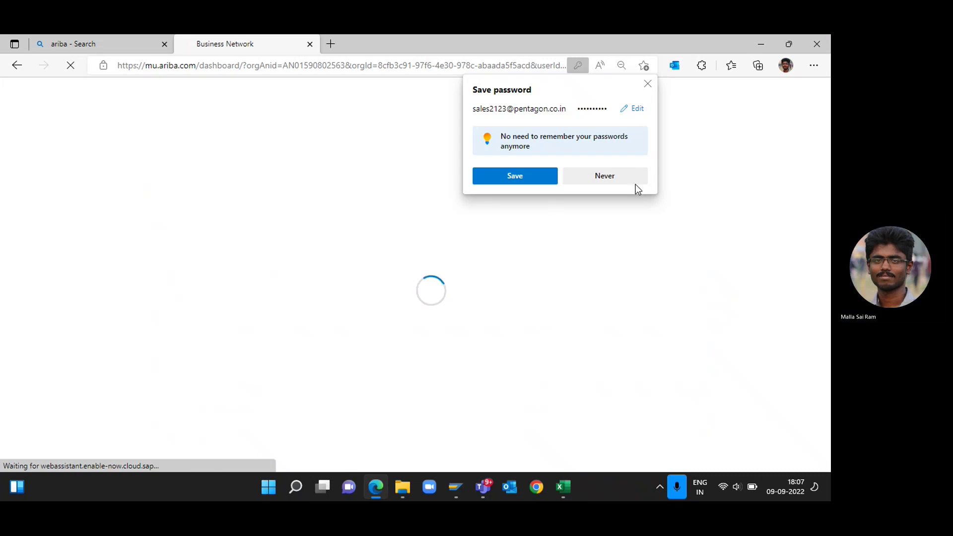
Decline Edge's password save prompt and close the orange updates banner on the dashboard.
left_click(618, 180)
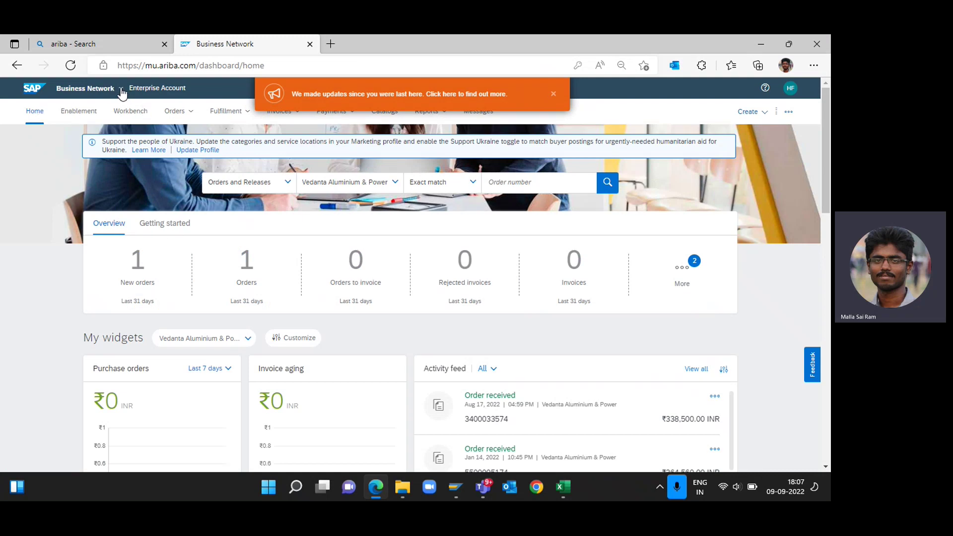
left_click(121, 89)
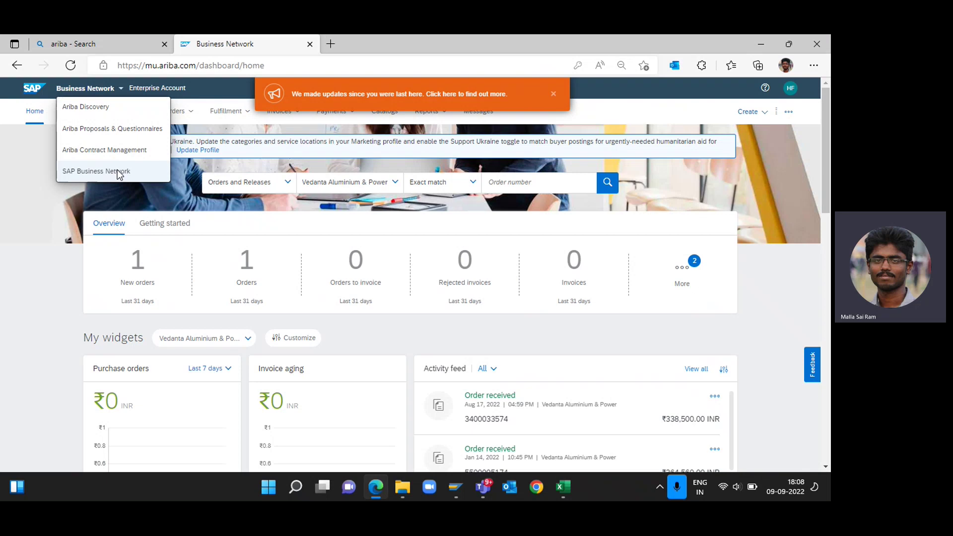
left_click(31, 177)
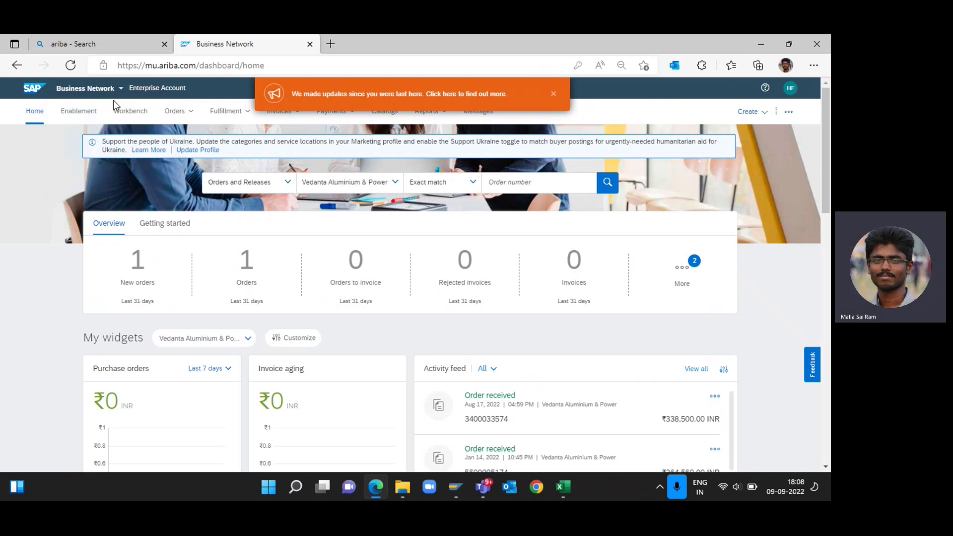
left_click(554, 95)
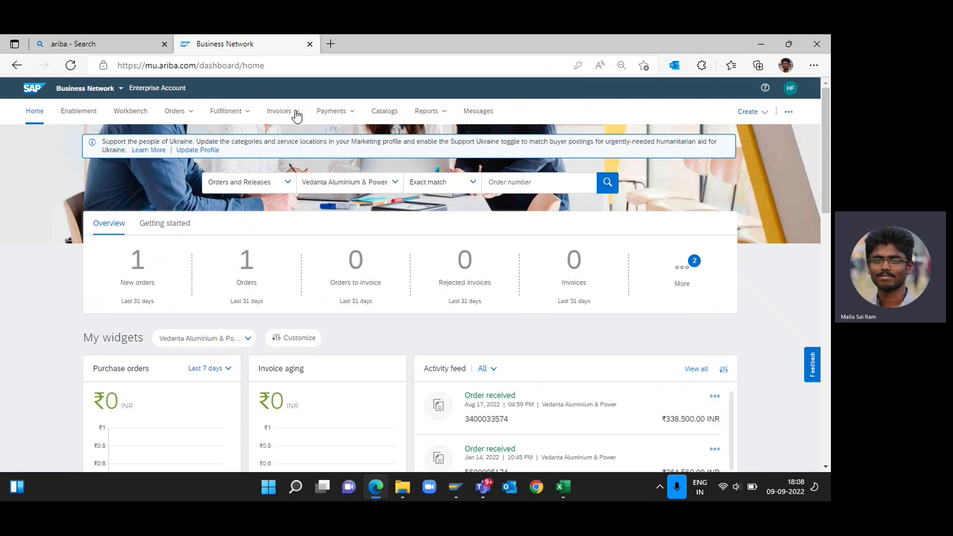
Go to the Purchase Orders list under the Orders menu.
left_click(189, 117)
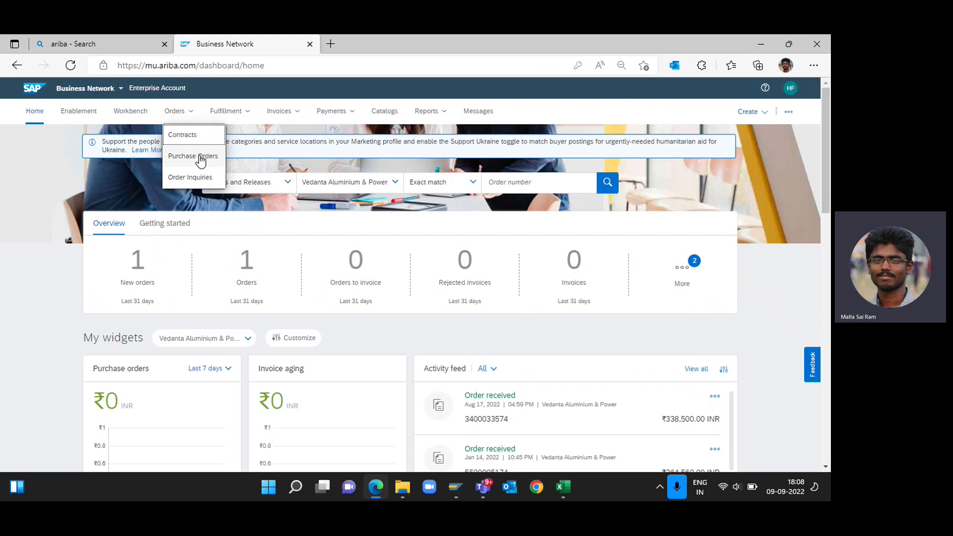
left_click(201, 158)
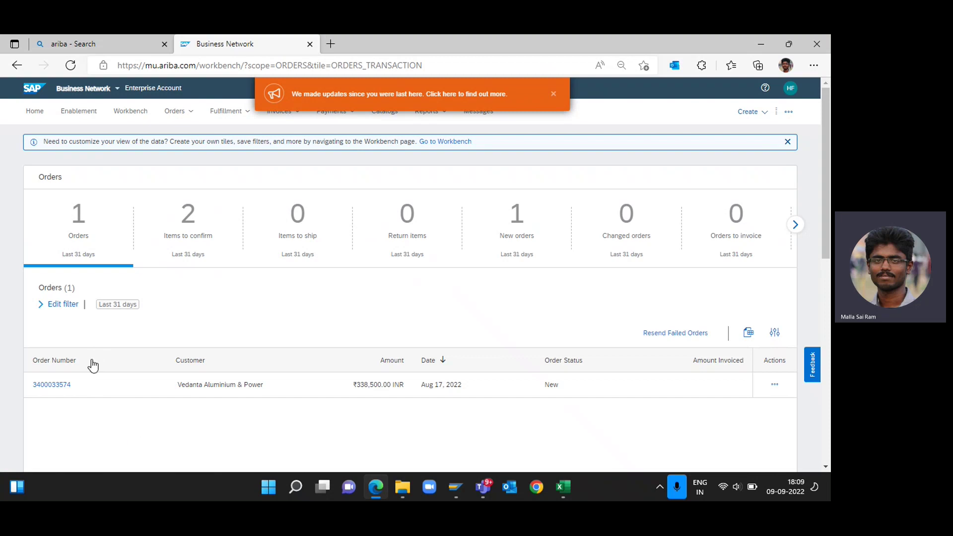
left_click(54, 307)
scroll(124, 312, "down", 1)
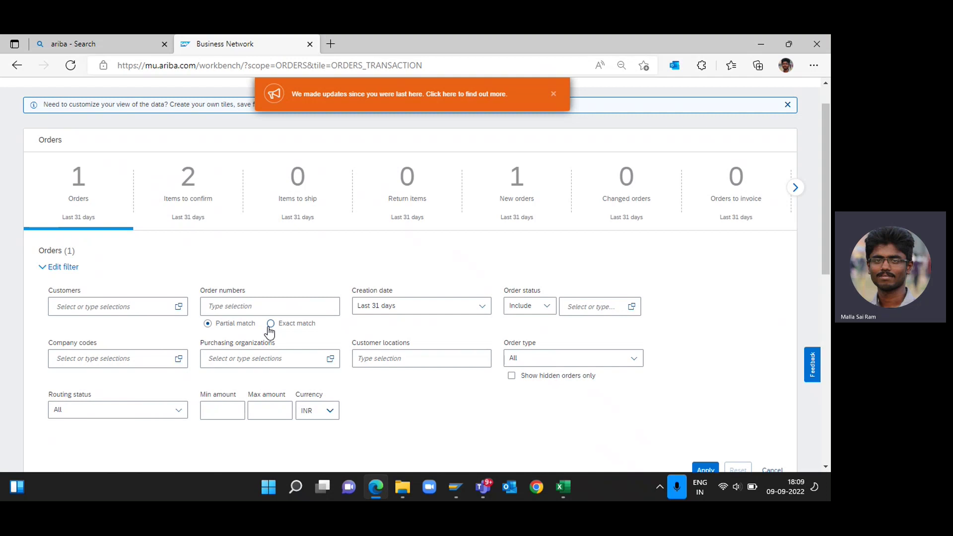
left_click(271, 327)
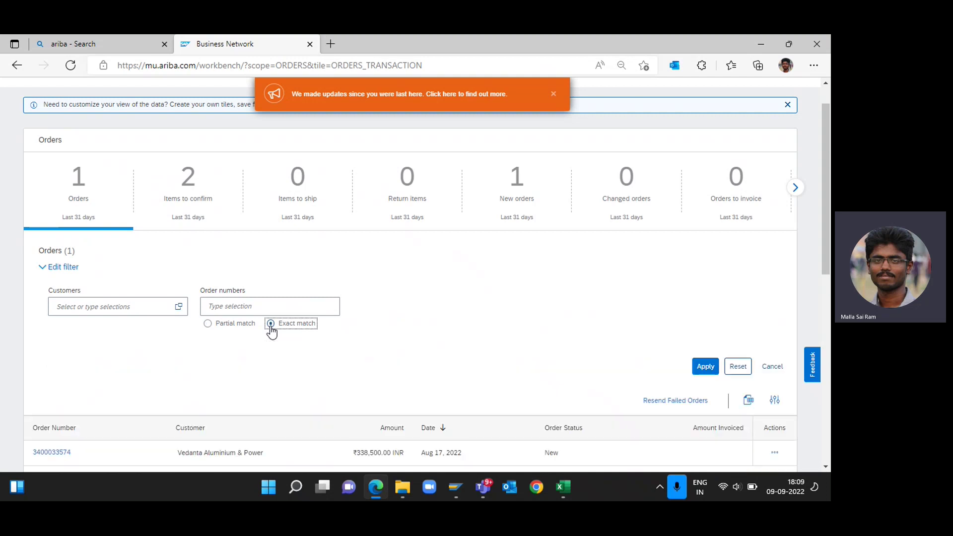
left_click(253, 306)
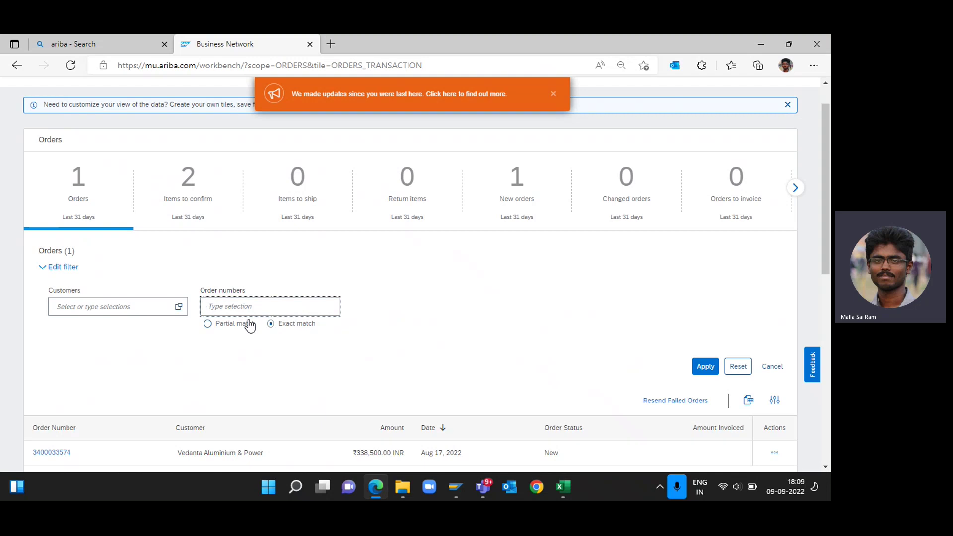
type("3400")
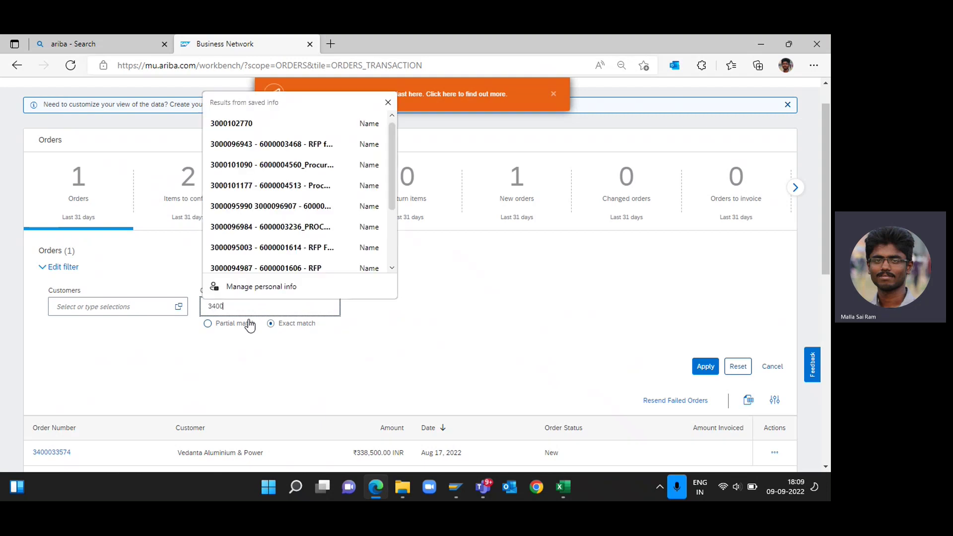
type("033574")
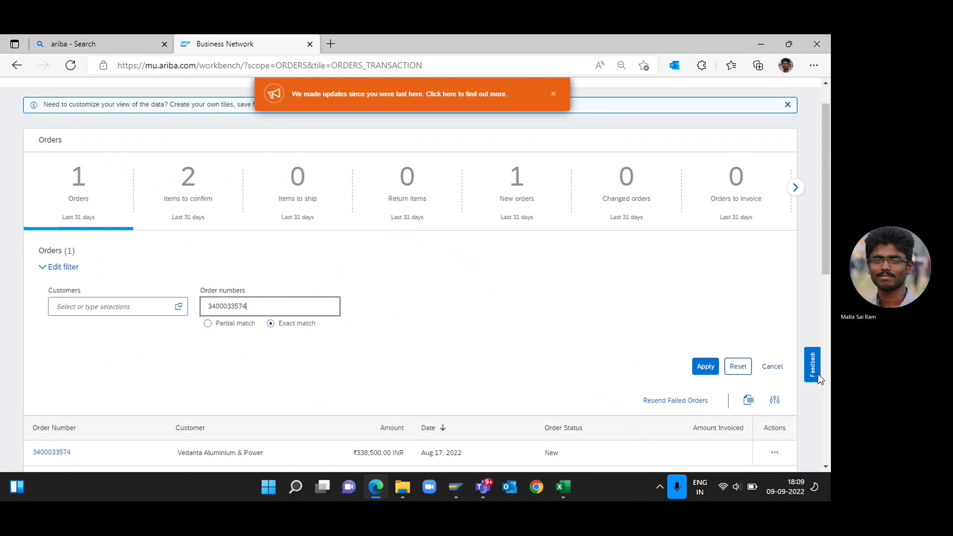
key("Return")
left_click(709, 371)
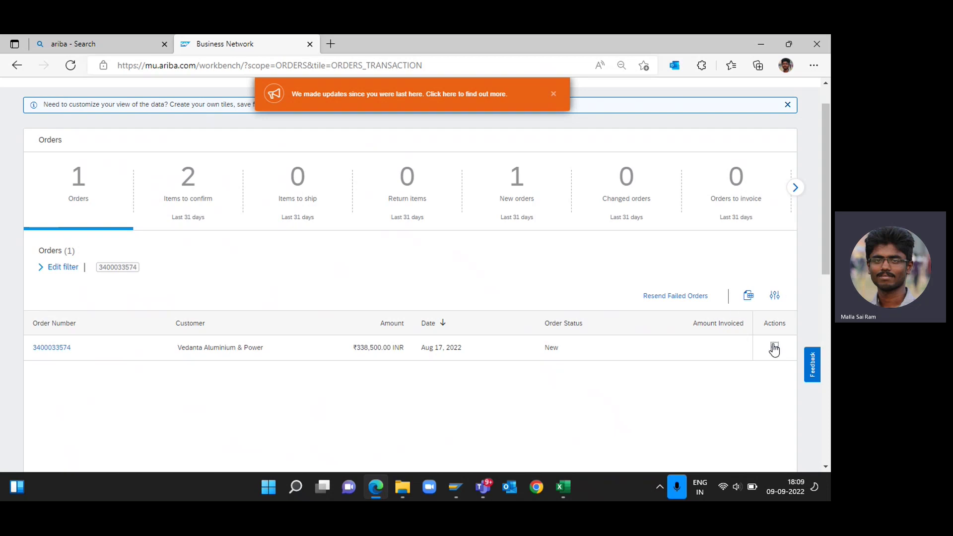
left_click(773, 348)
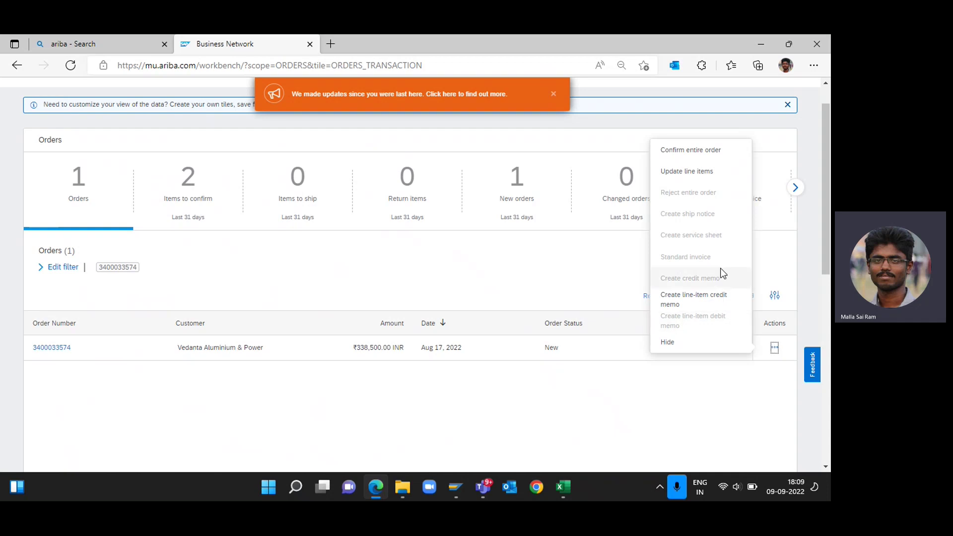
Confirm the entire order with confirmation number 'yes i confirm.' and proceed to review.
left_click(712, 153)
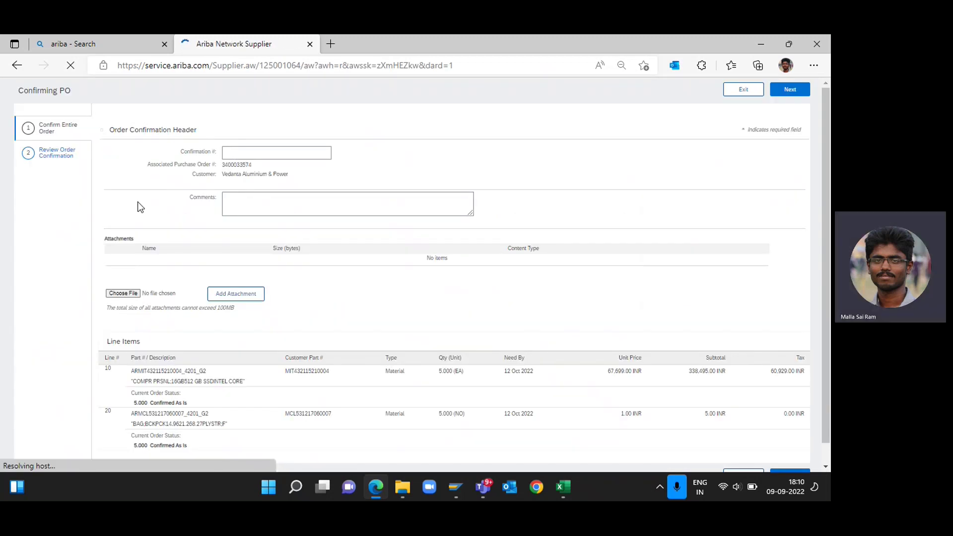
scroll(163, 245, "down", 3)
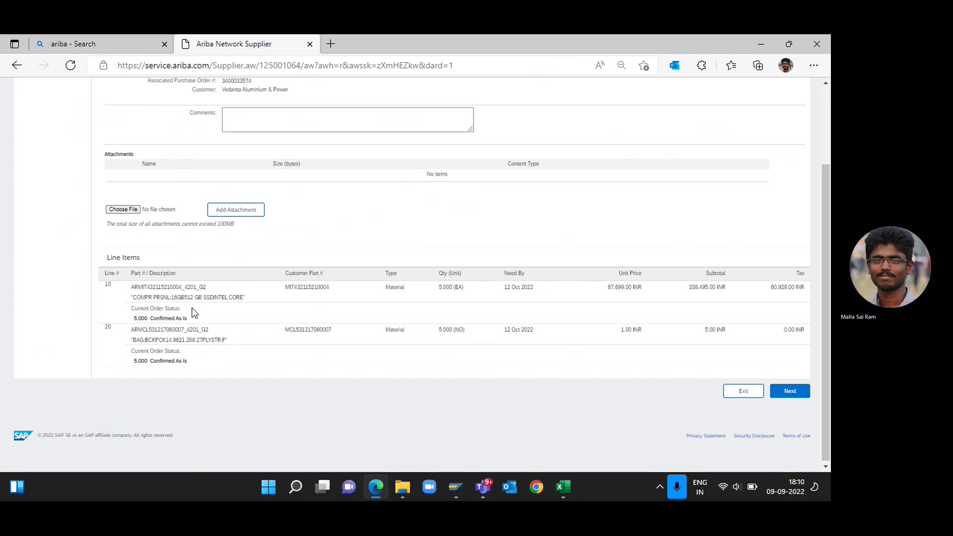
scroll(193, 313, "up", 1)
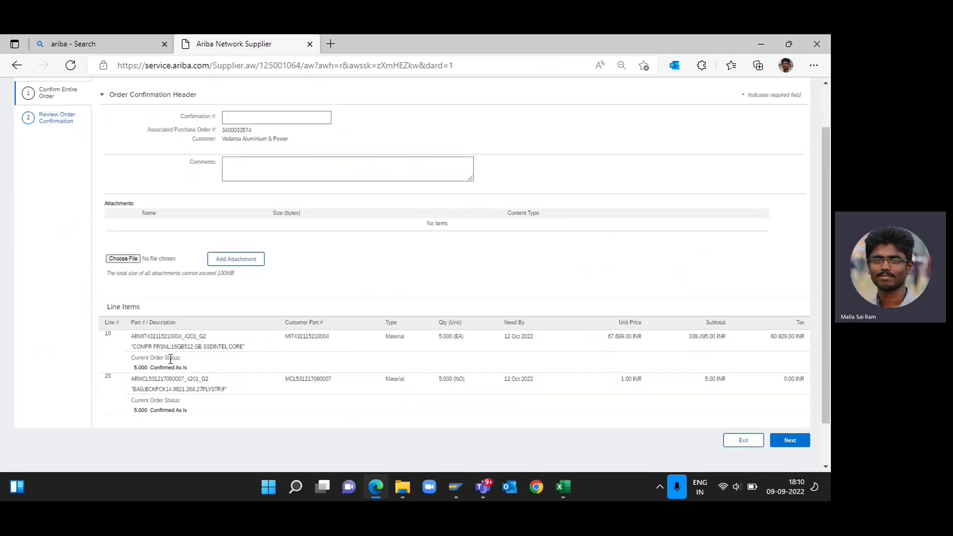
scroll(137, 345, "down", 1)
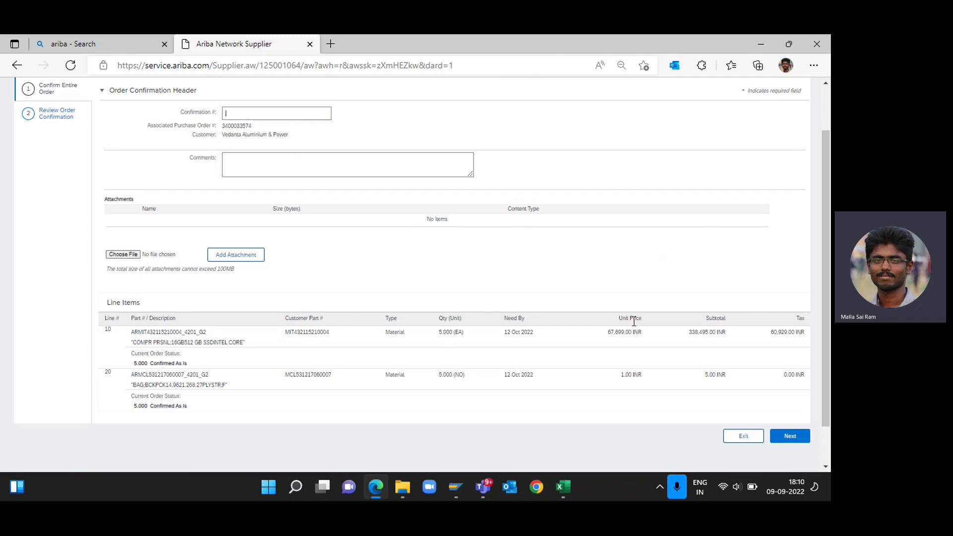
scroll(590, 308, "up", 2)
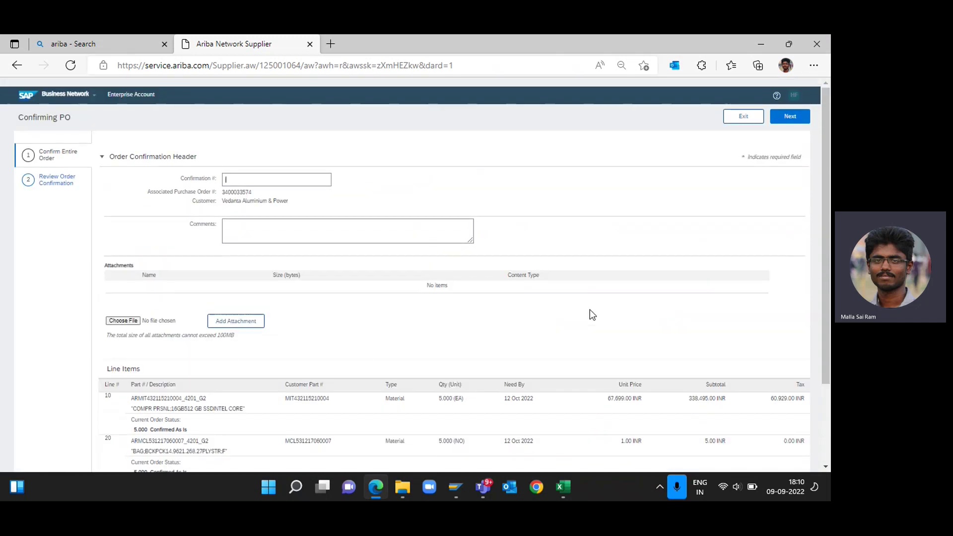
type("es")
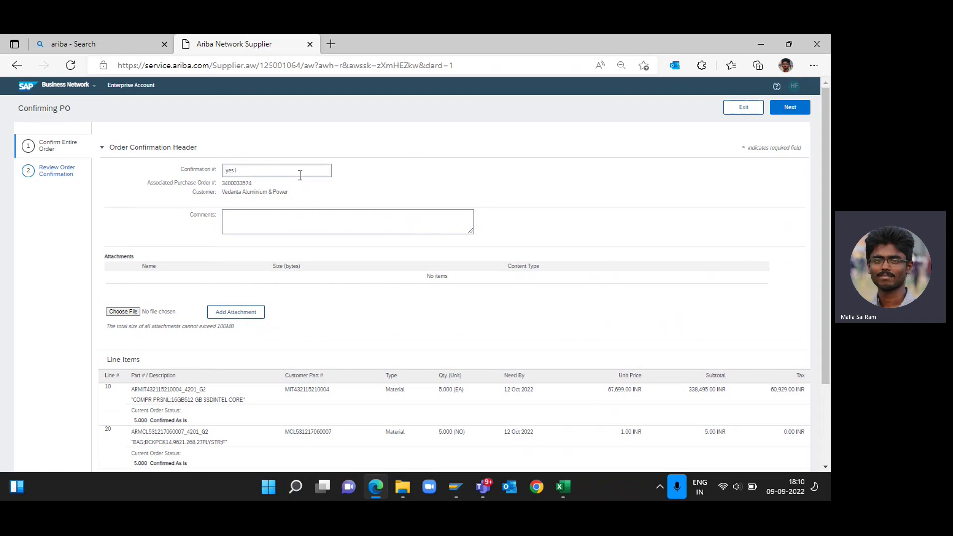
type(" i c")
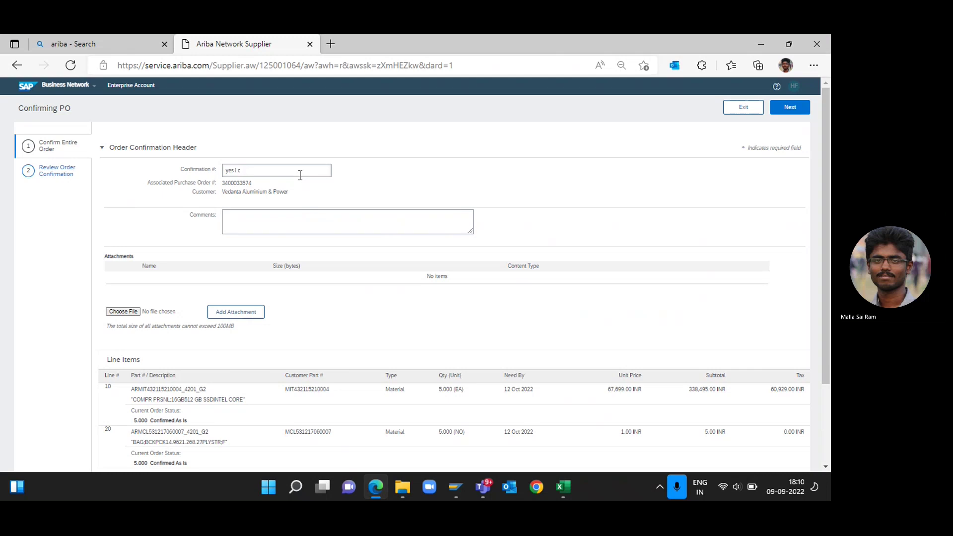
type("aon")
key("BackSpace")
key("BackSpace")
type("onfirm the o")
key("BackSpace")
key("BackSpace")
key("BackSpace")
key("BackSpace")
key("BackSpace")
key("BackSpace")
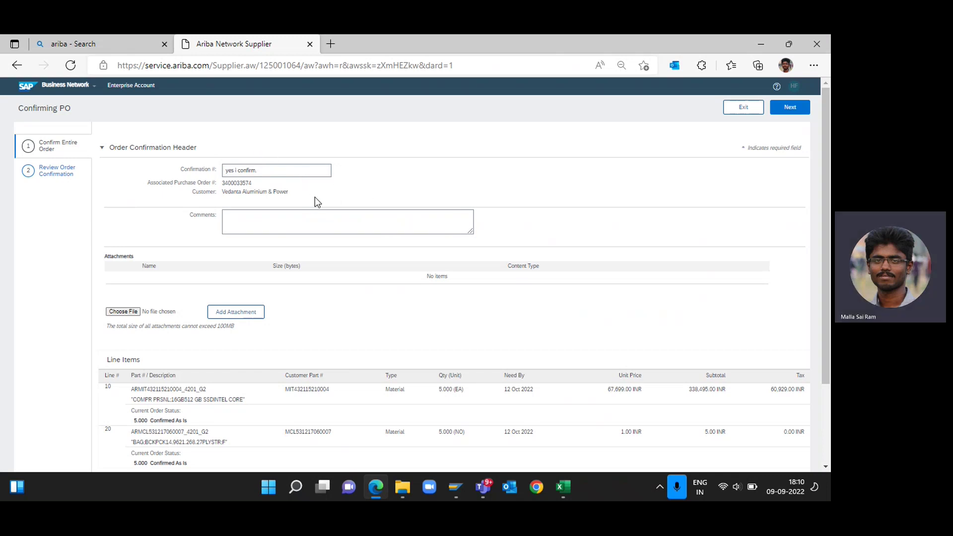
type(".")
left_click(793, 112)
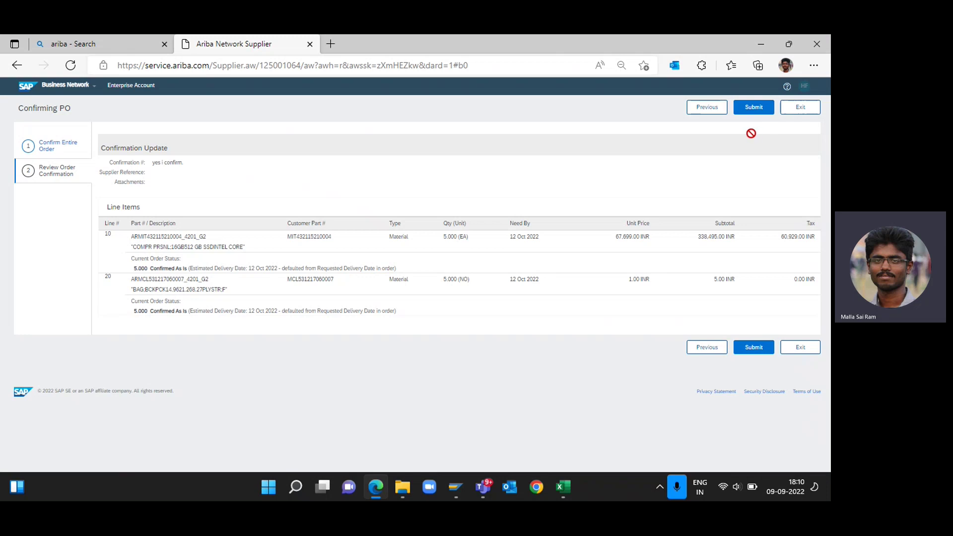
left_click(752, 117)
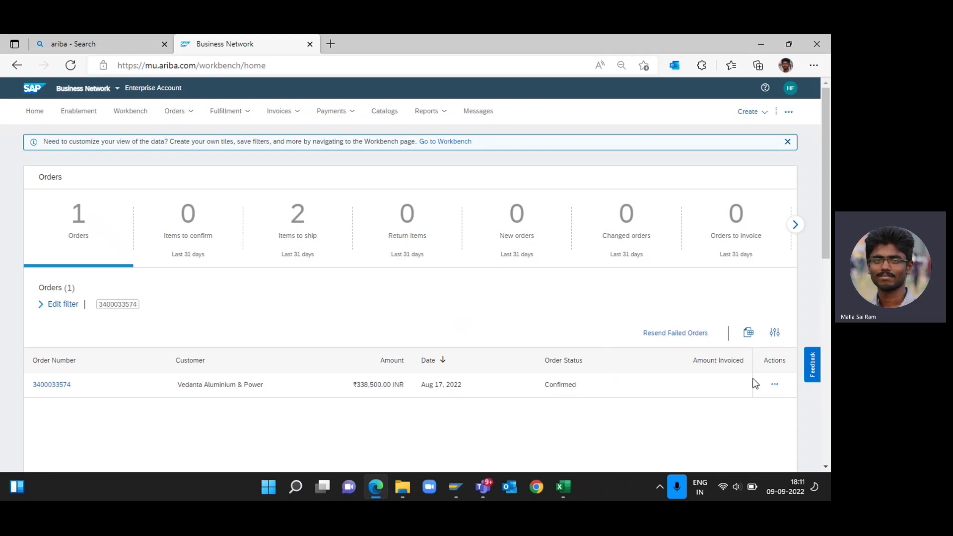
left_click(775, 385)
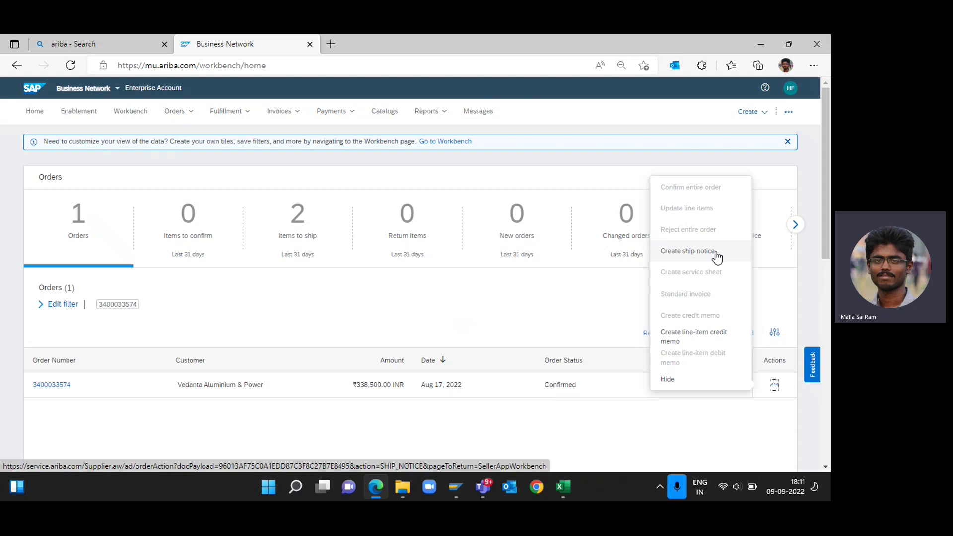
left_click(708, 253)
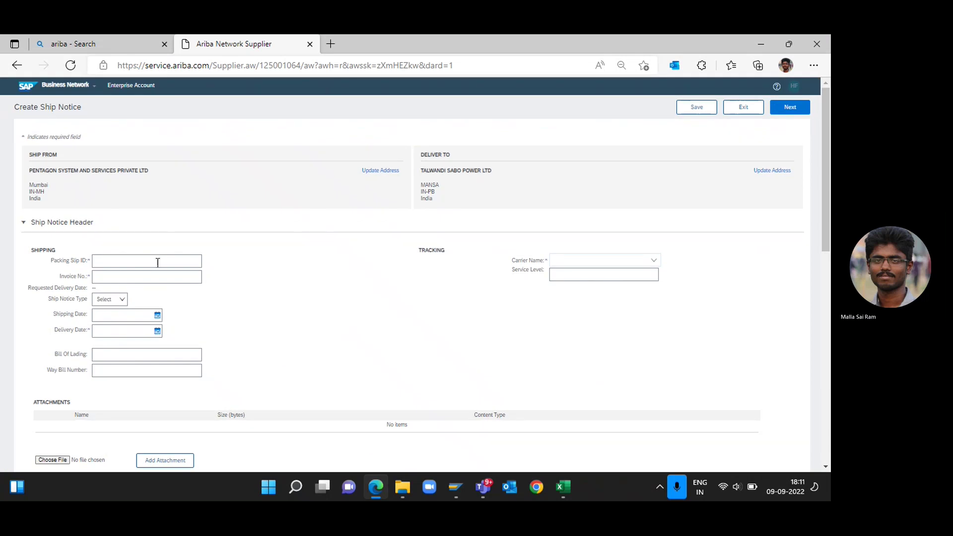
left_click(157, 262)
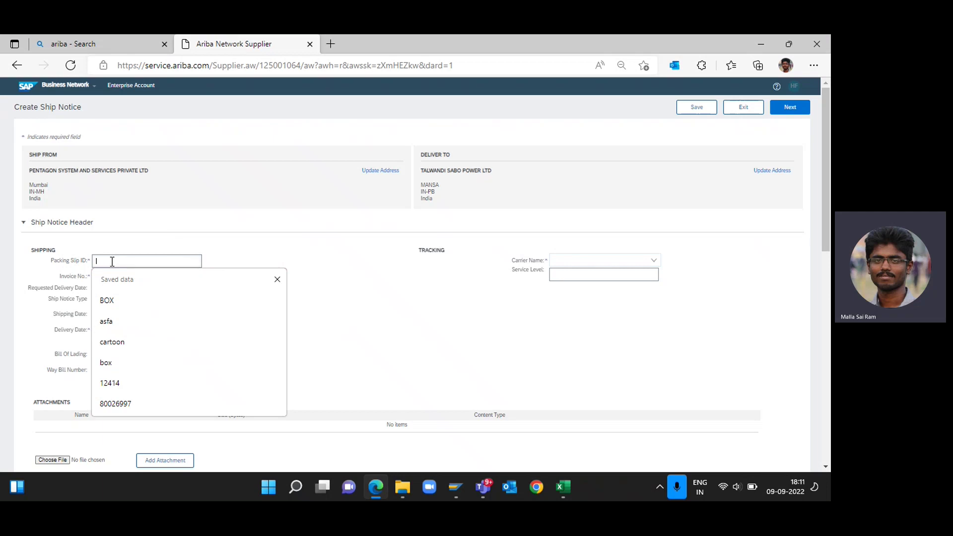
left_click(288, 253)
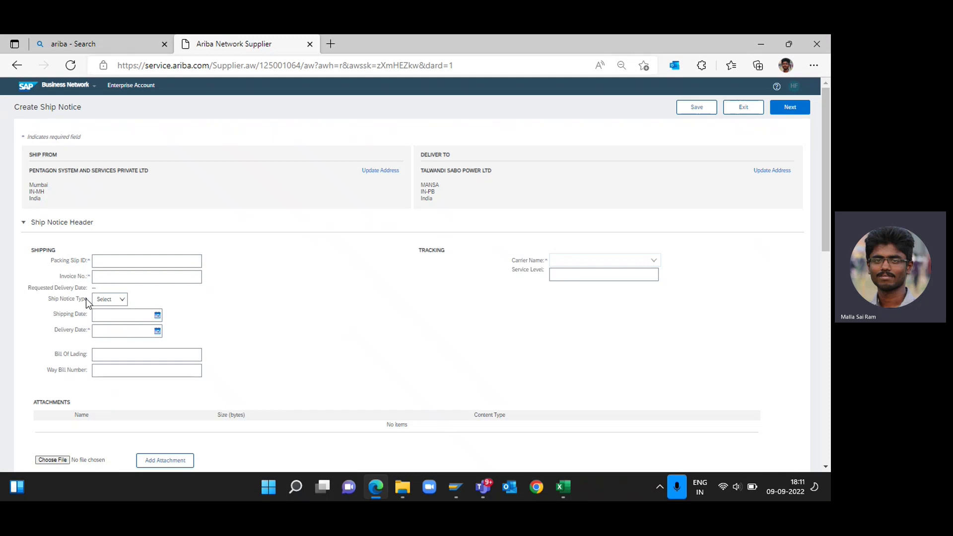
left_click(155, 266)
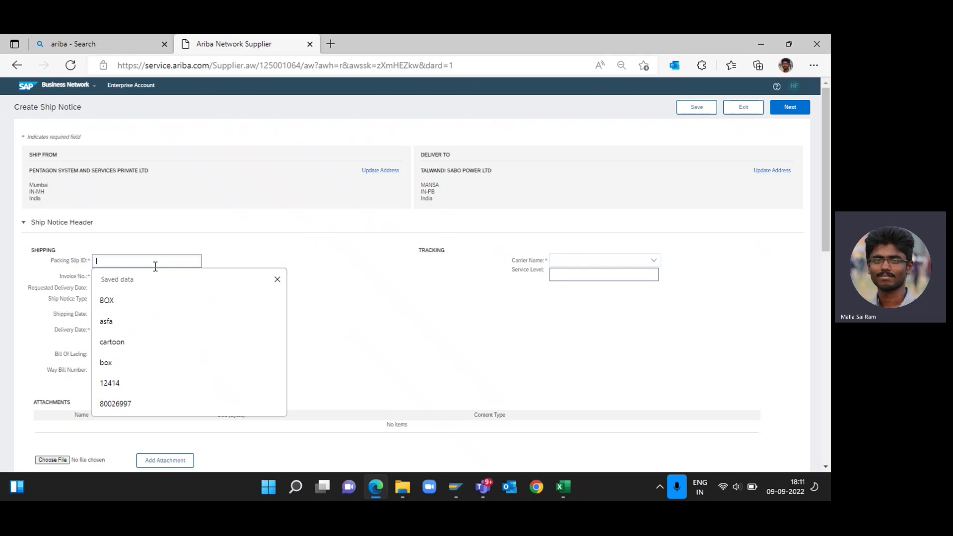
type("3452")
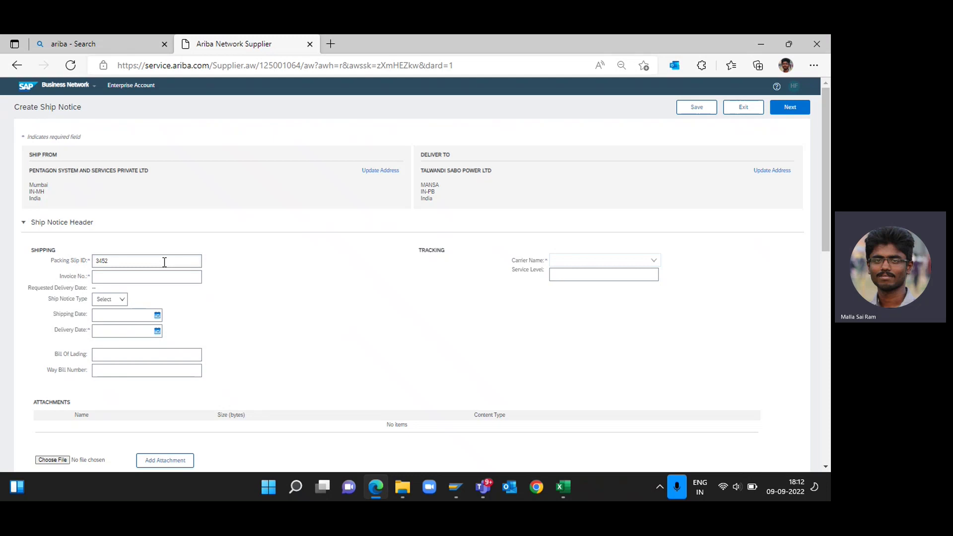
left_click(168, 276)
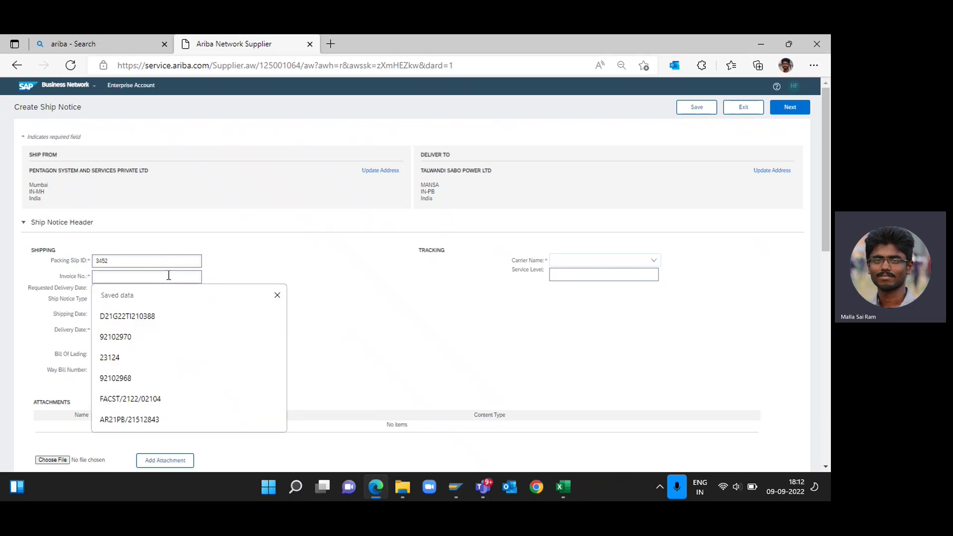
Open INVOICE.pdf from Downloads and copy its invoice number WB2223/00143.
key("alt+Tab")
key("Down")
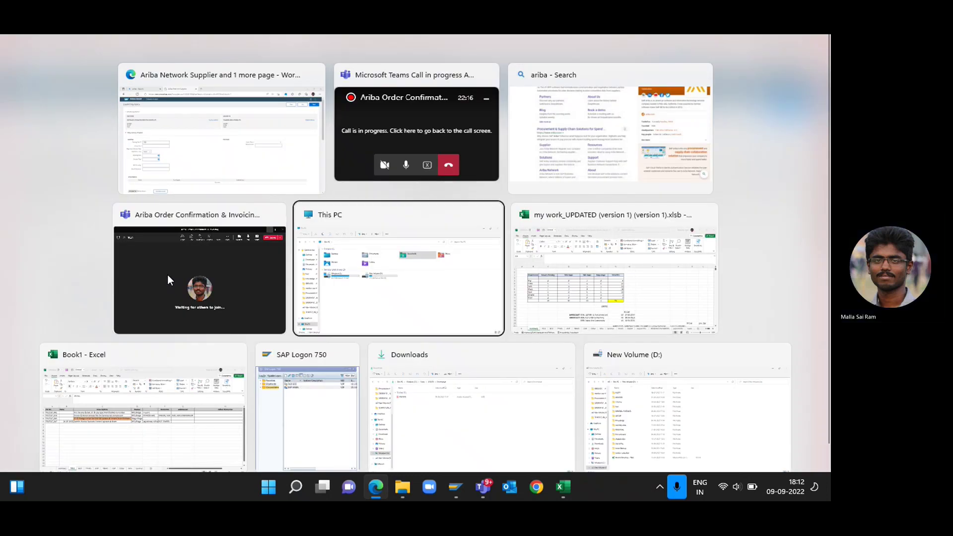
double_click(323, 239)
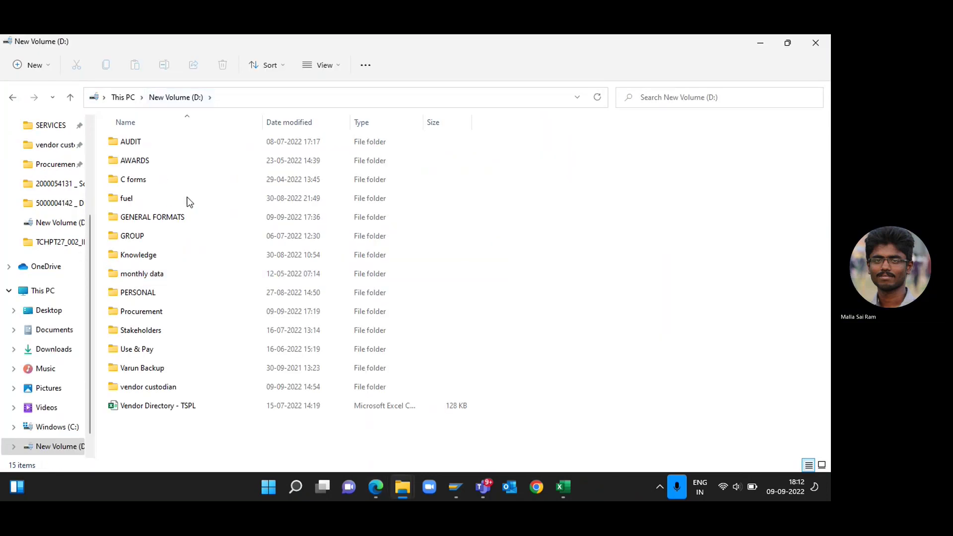
key("alt+Tab")
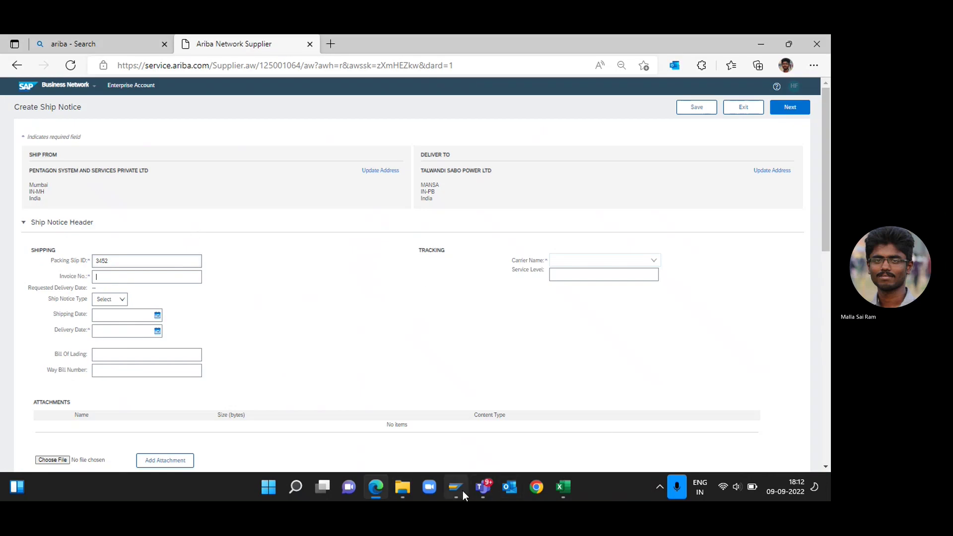
mouse_move(478, 493)
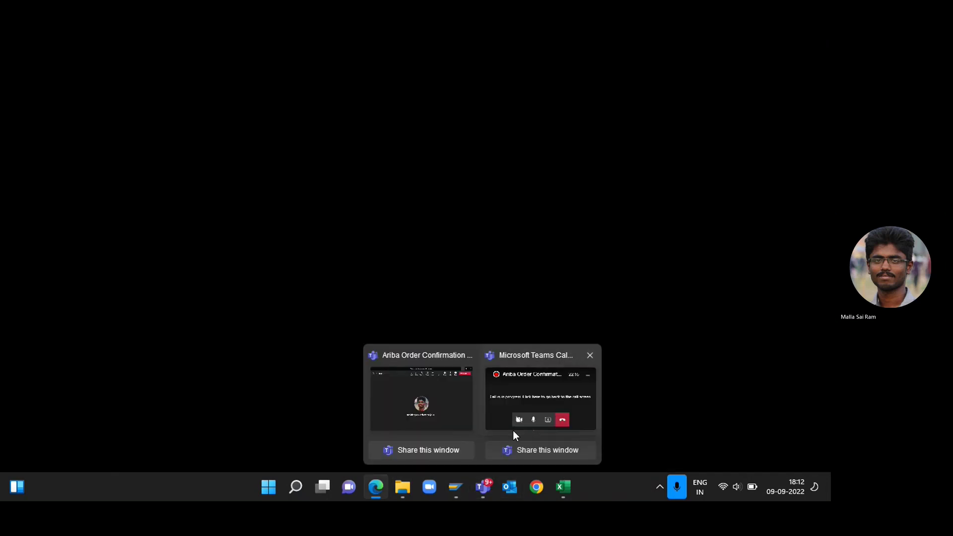
left_click(514, 431)
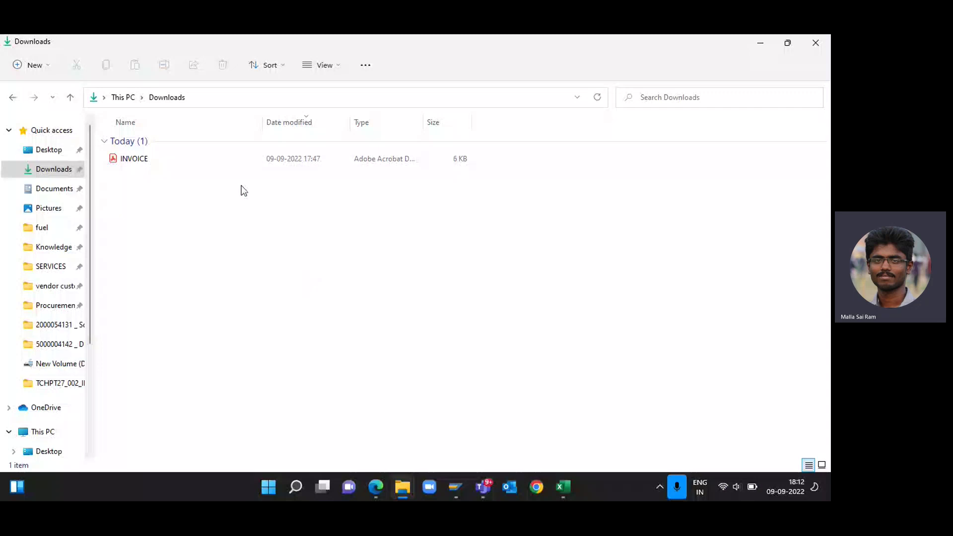
key("super+Tab")
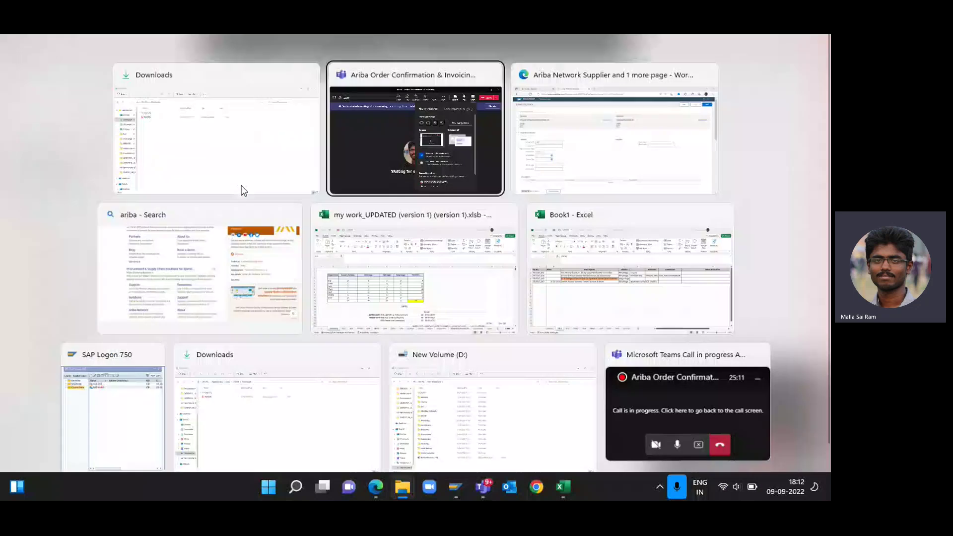
left_click(242, 190)
key("Down")
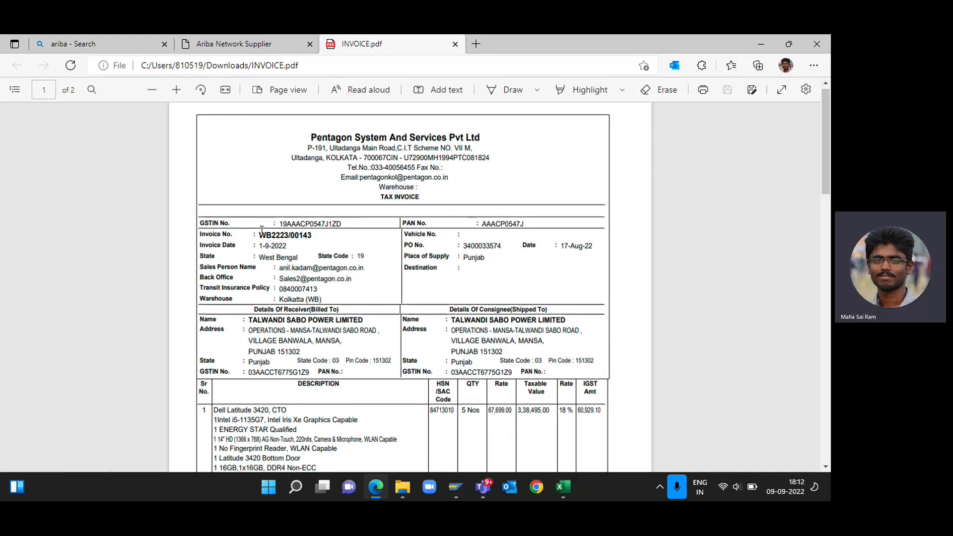
left_click_drag(259, 234, 312, 235)
key("ctrl+c")
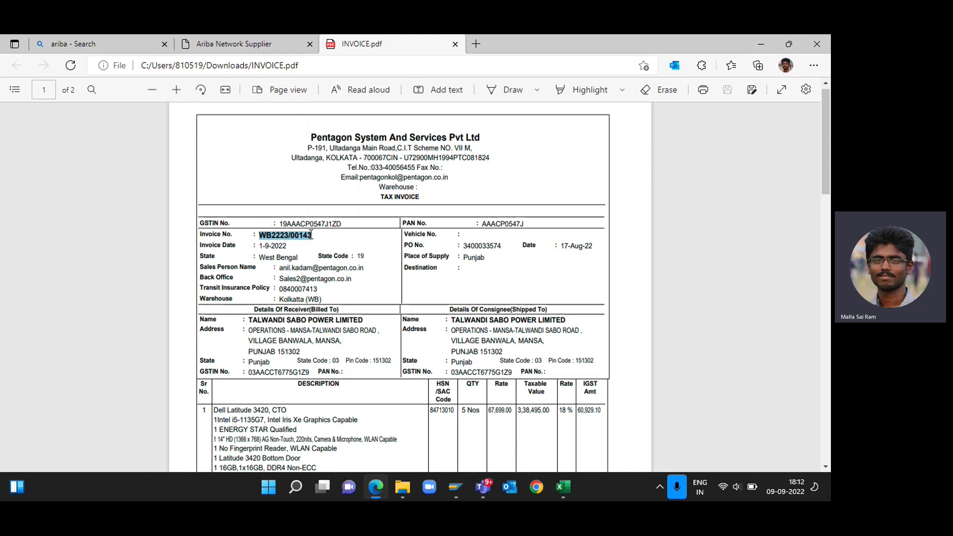
key("alt+Tab")
key("alt+Tab")
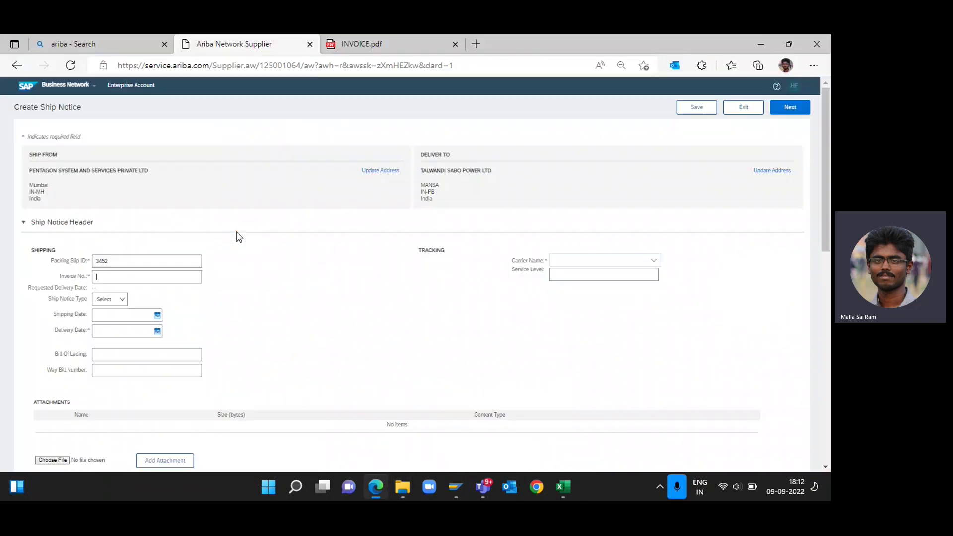
Paste invoice number WB2223/00143 and set the delivery date to 12 Sep 2022.
key("ctrl+v")
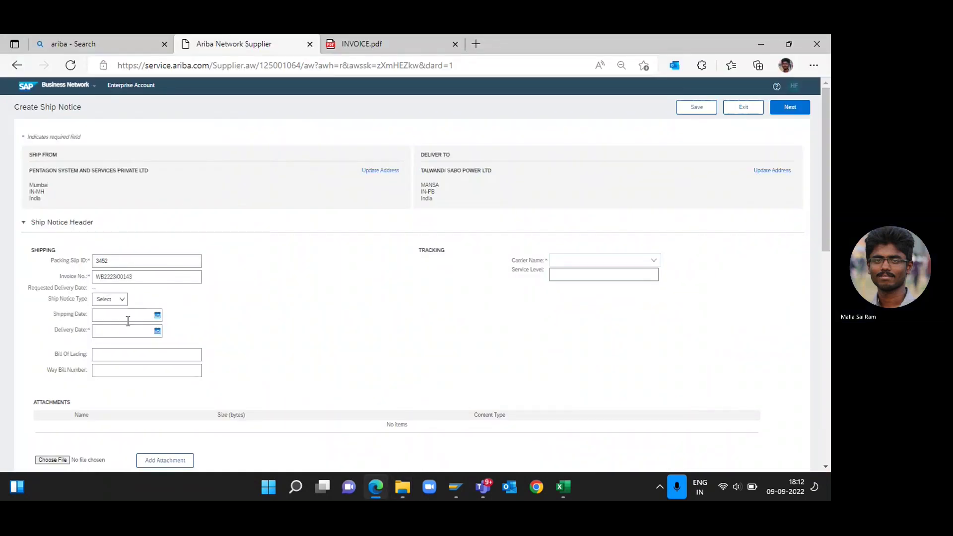
left_click(157, 330)
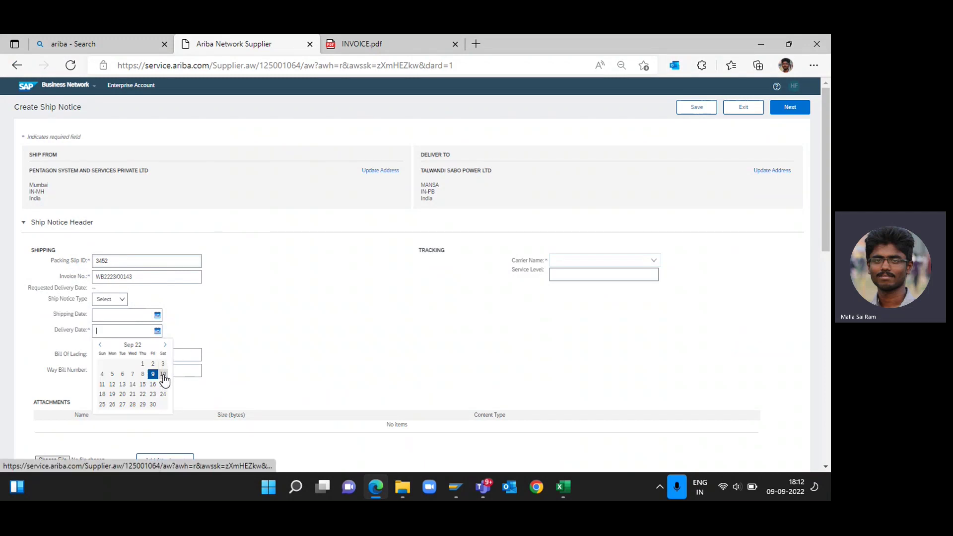
left_click(110, 384)
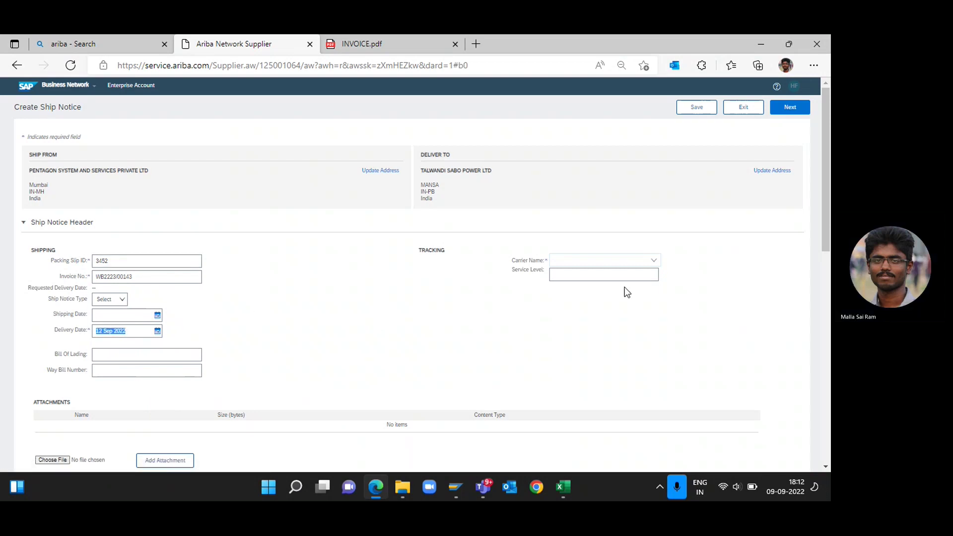
Set the carrier to Other, named TCI Express, with tracking number 45328.
left_click(655, 260)
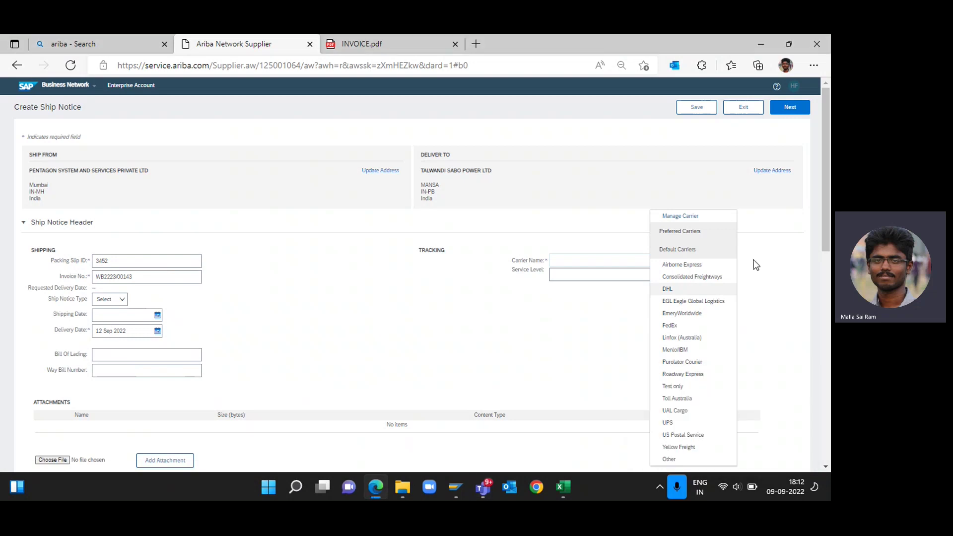
scroll(705, 312, "down", 1)
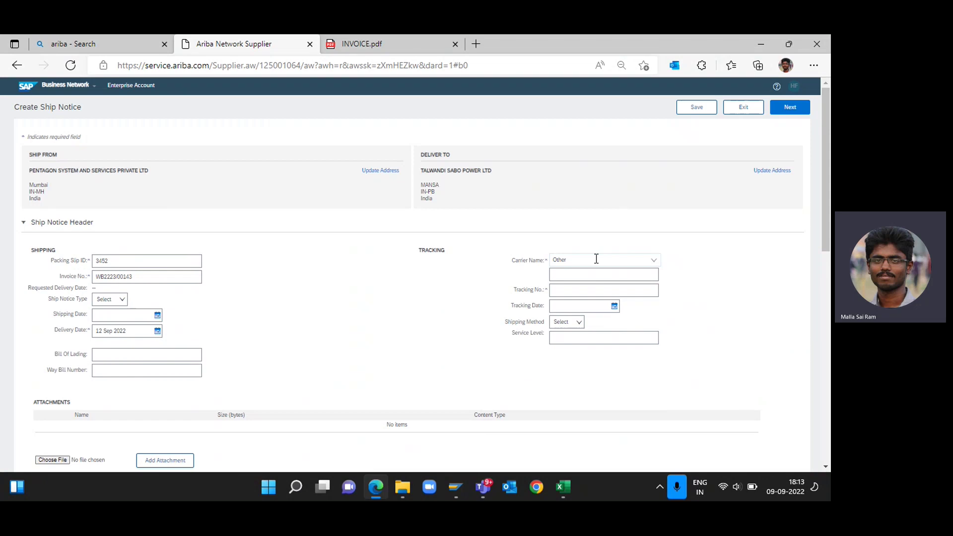
left_click(576, 274)
type("TCI ")
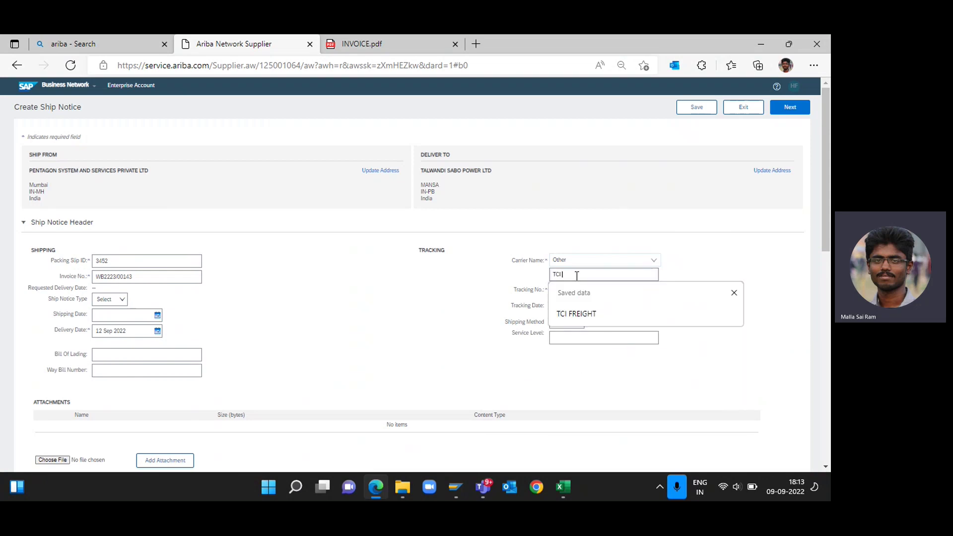
type("Fxpress")
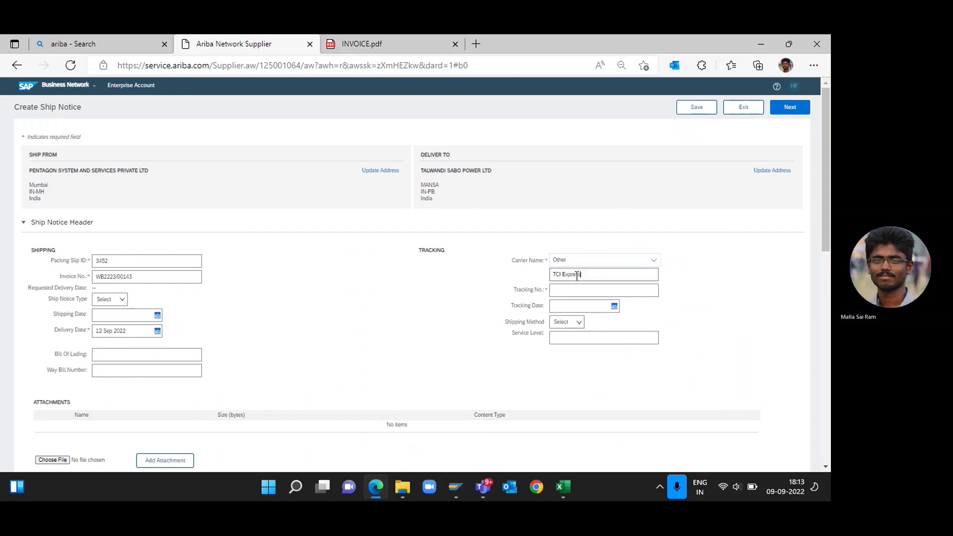
left_click(571, 290)
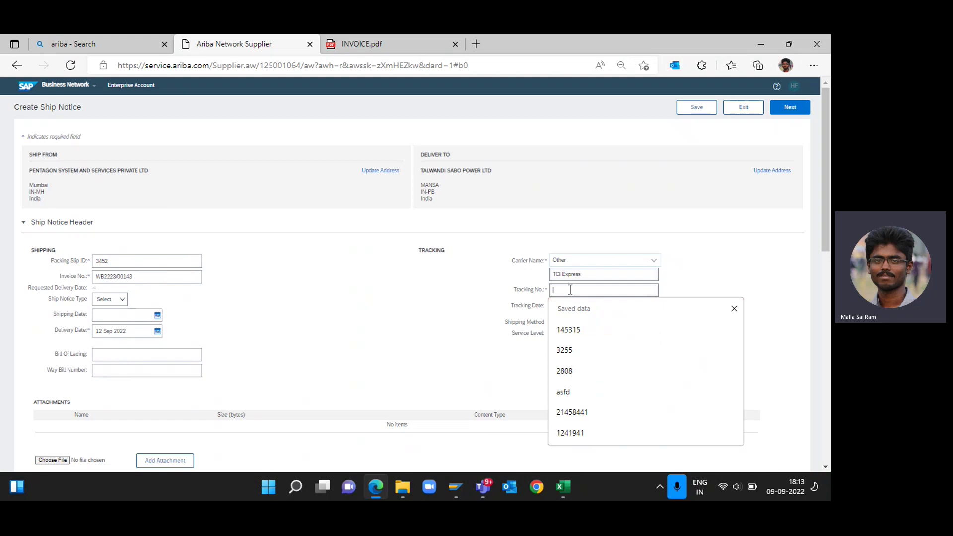
type("45326")
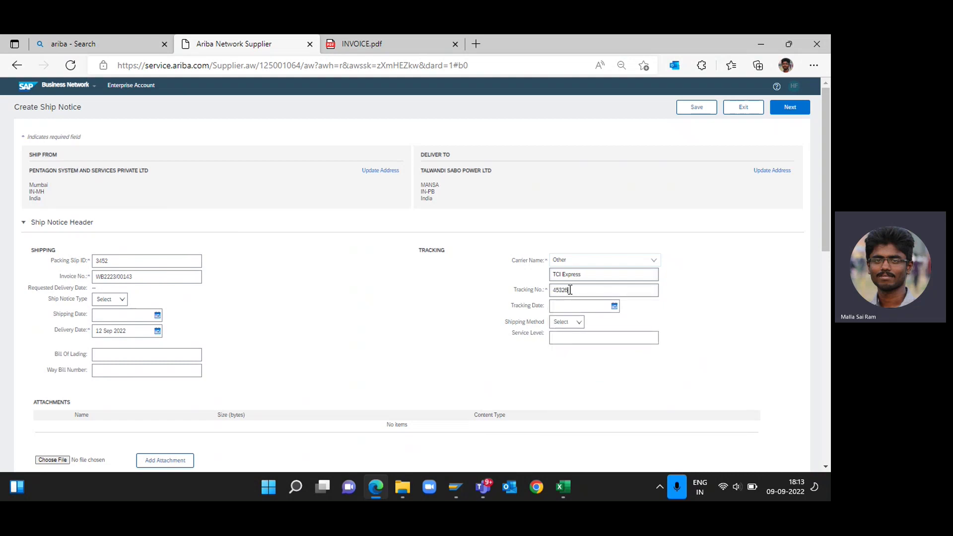
scroll(571, 290, "down", 1)
scroll(350, 295, "down", 1)
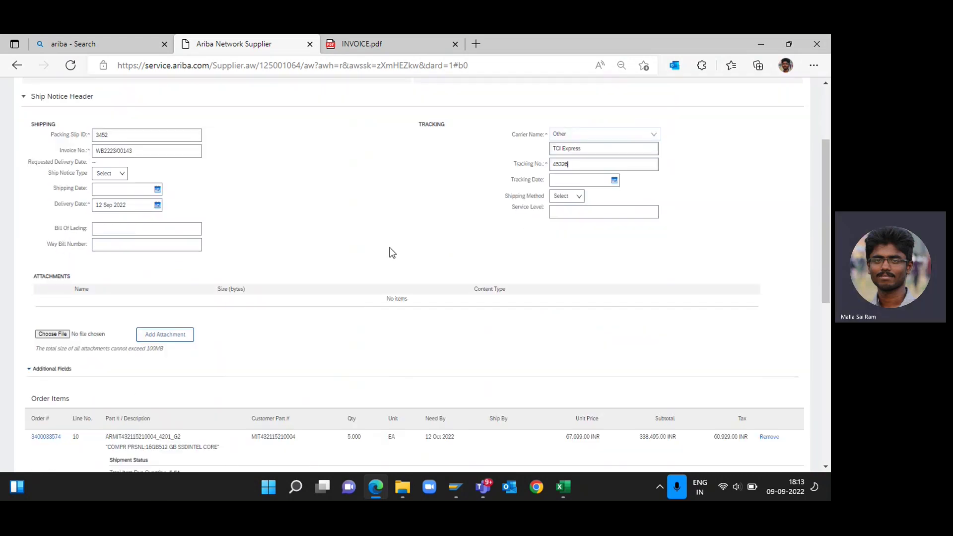
scroll(392, 253, "down", 4)
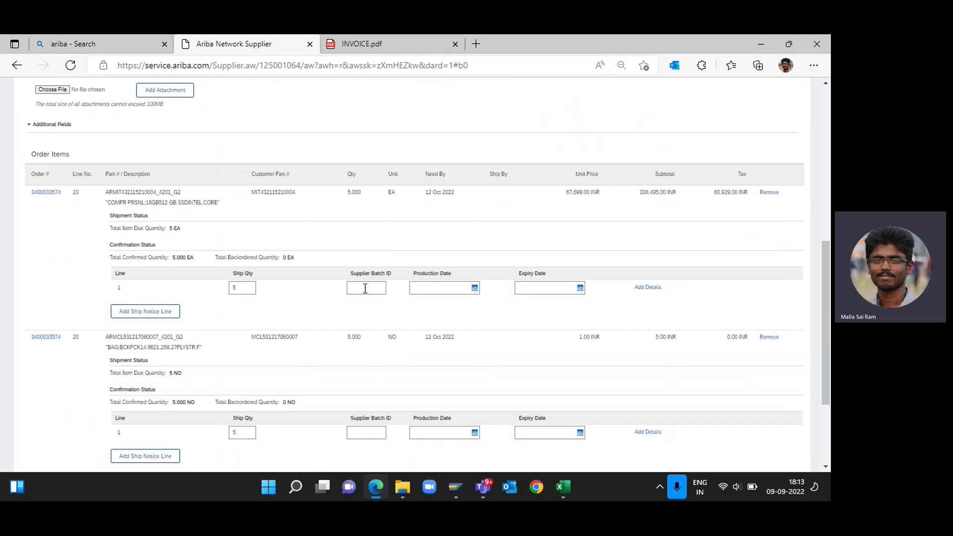
scroll(365, 288, "down", 1)
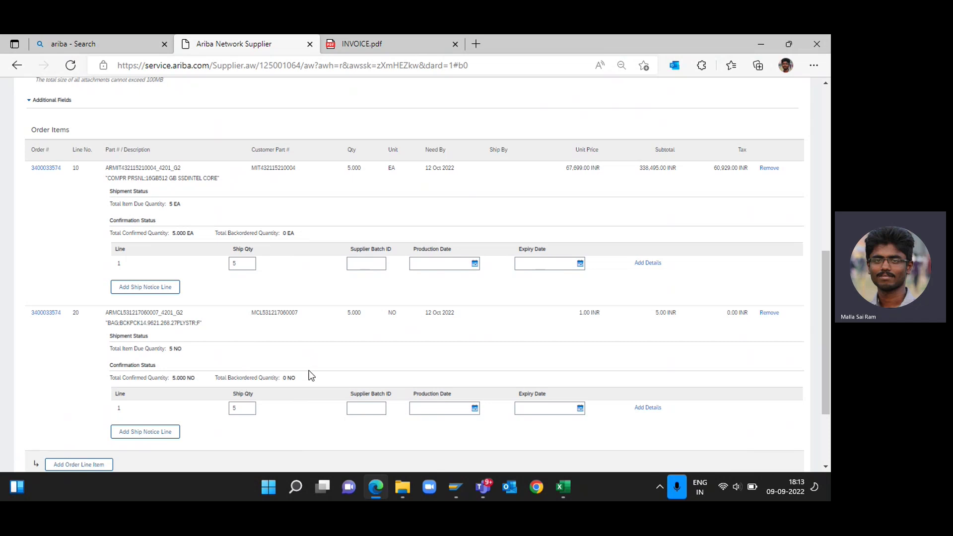
scroll(309, 371, "up", 15)
left_click(791, 108)
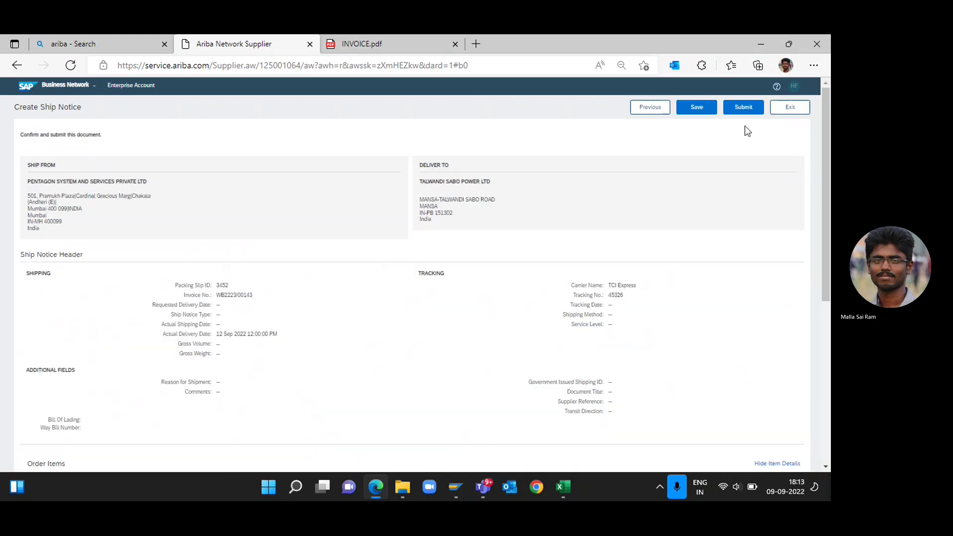
left_click(735, 109)
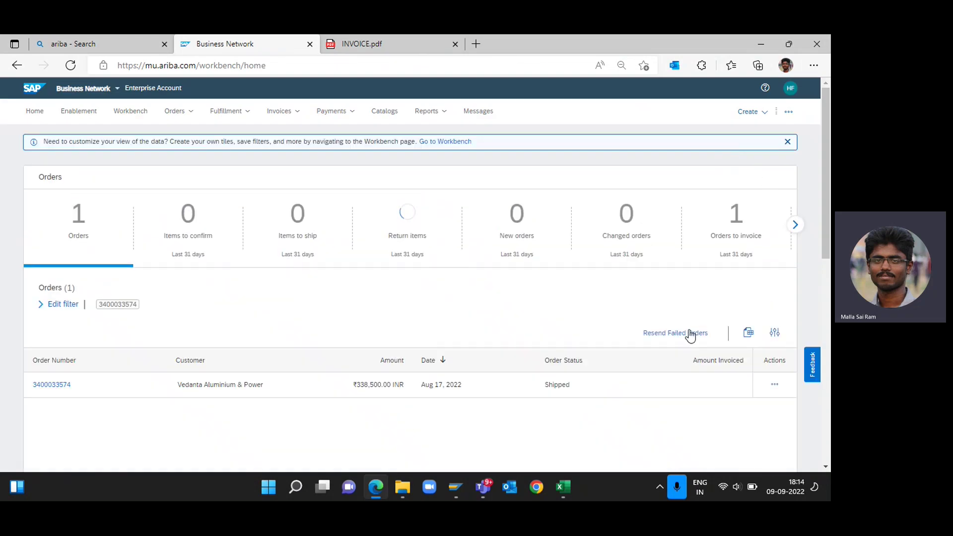
left_click(774, 385)
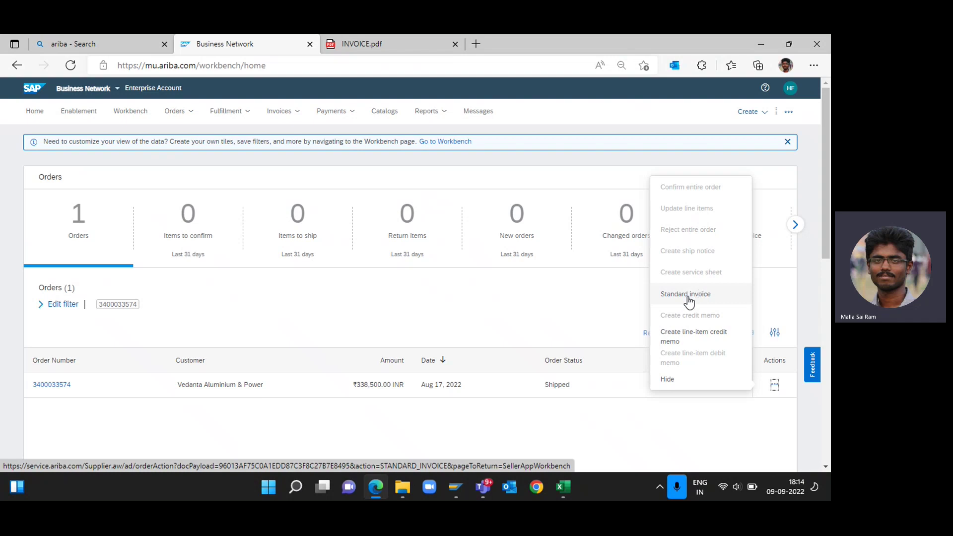
left_click(696, 296)
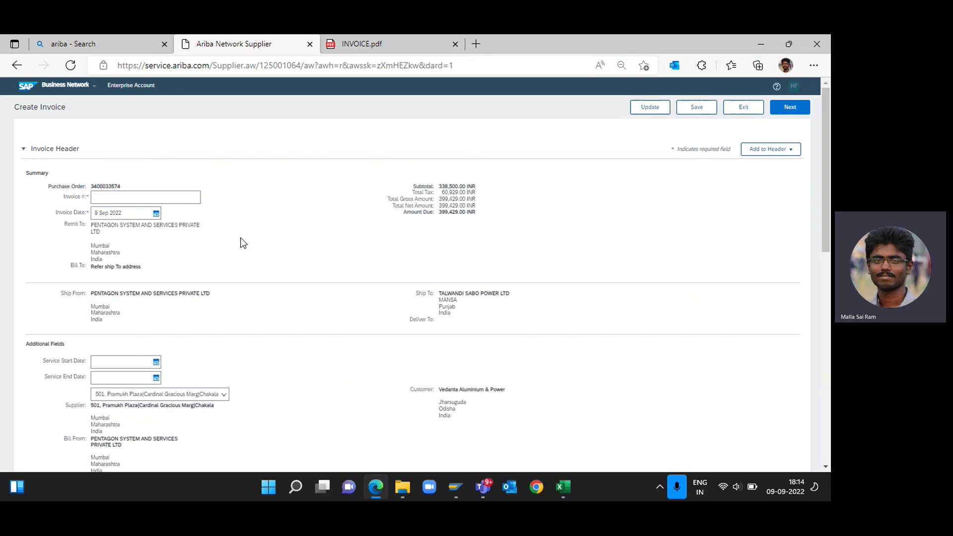
Copy invoice number WB2223/00143 from INVOICE.pdf into the Invoice # field.
left_click(143, 197)
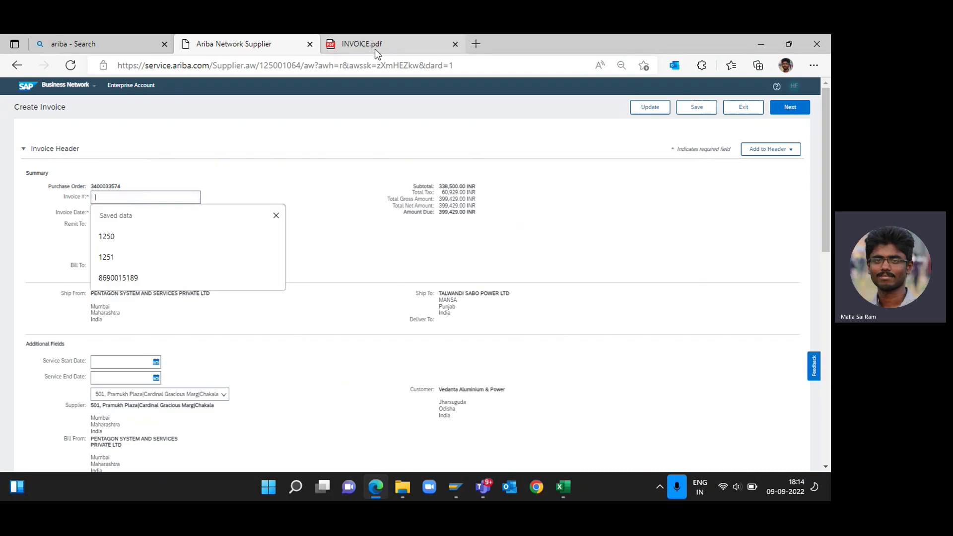
left_click(375, 50)
key("ctrl+shift+Tab")
key("ctrl+v")
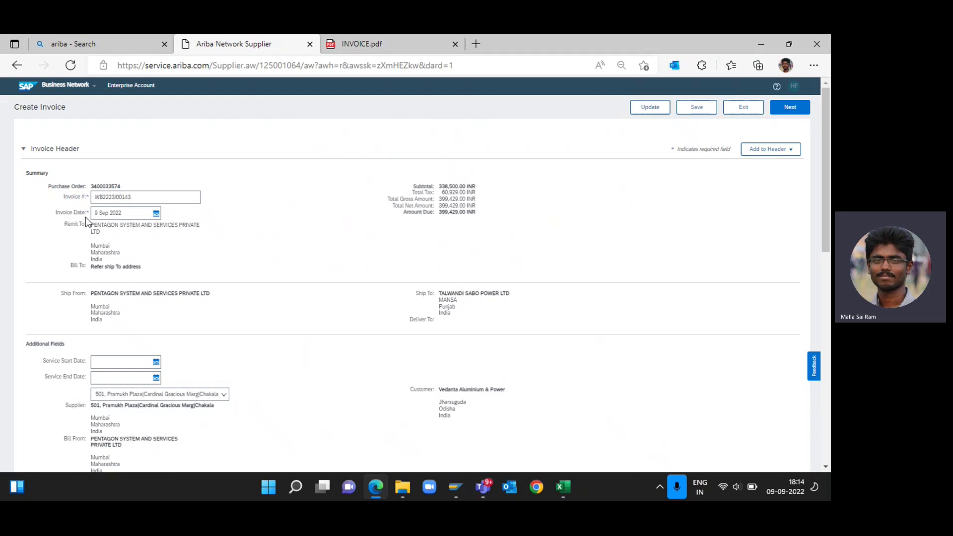
Check the PDF's invoice date and set Invoice Date to 1 Sep 2022.
key("ctrl+Tab")
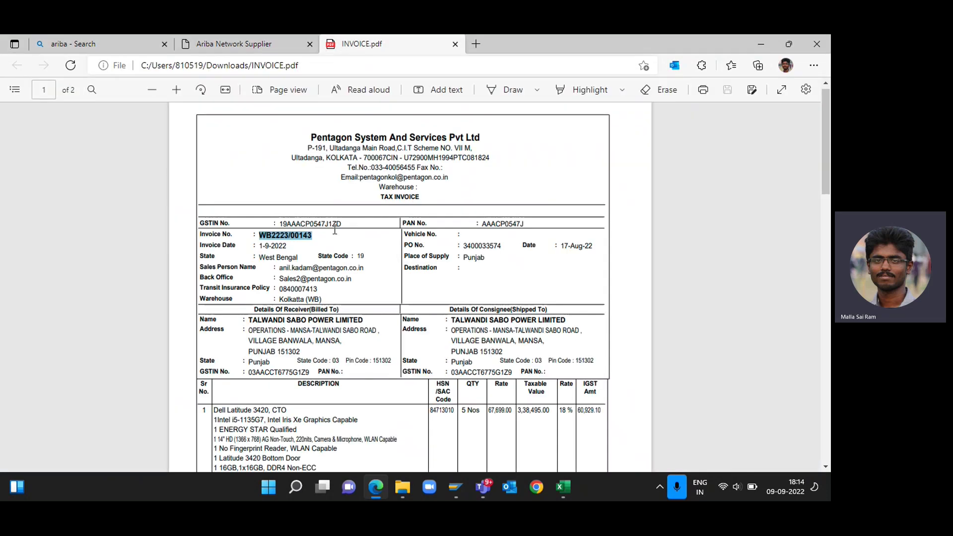
key("ctrl+shift+Tab")
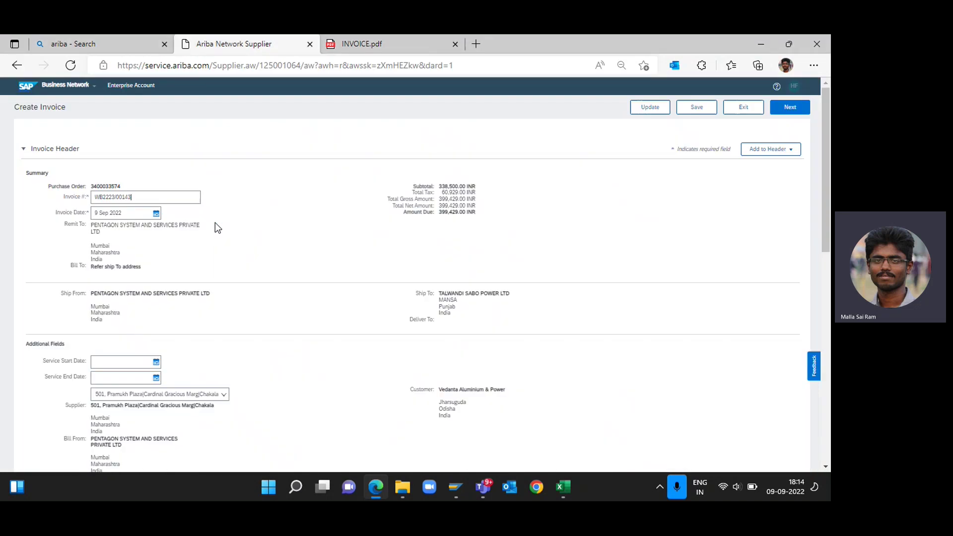
left_click(155, 214)
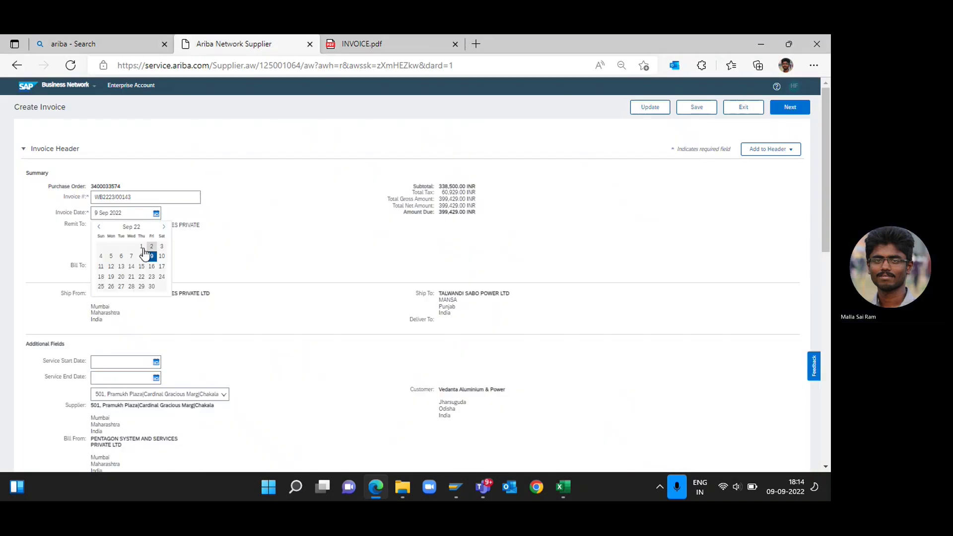
left_click(140, 245)
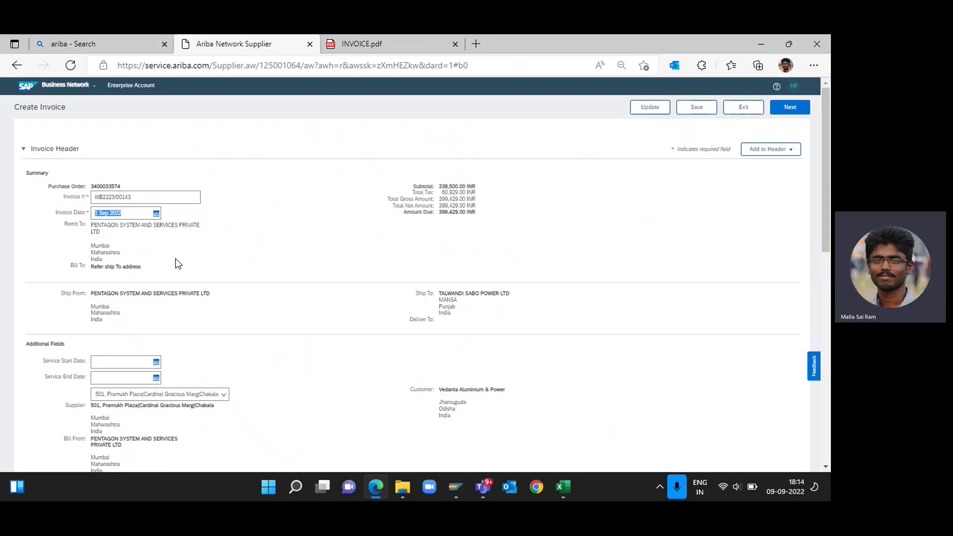
Add a header attachment section and attach INVOICE.pdf from the Downloads folder.
scroll(282, 251, "down", 3)
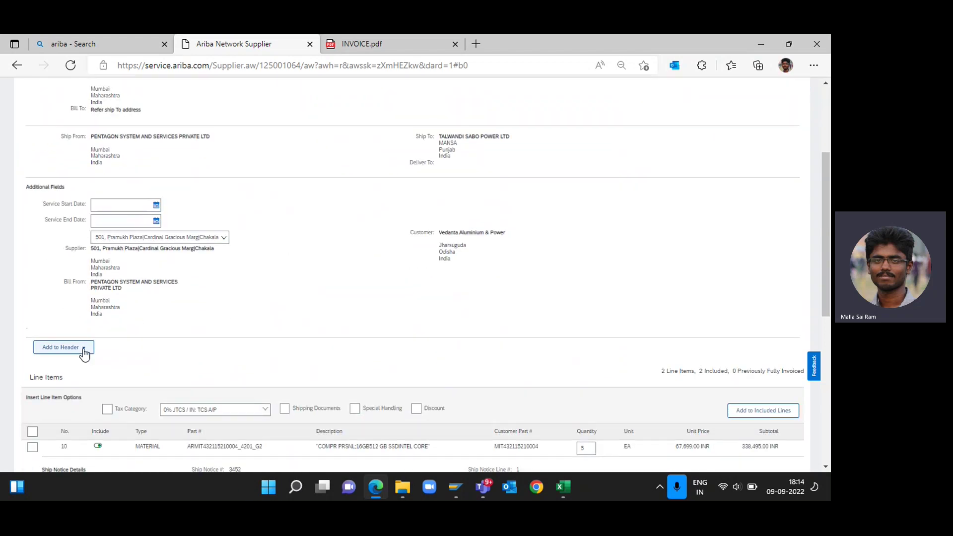
left_click(83, 350)
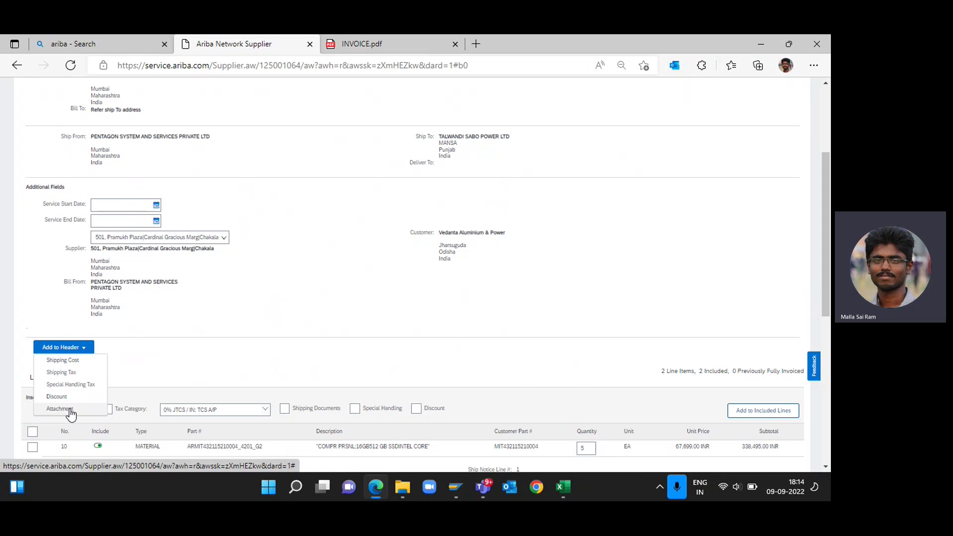
left_click(70, 409)
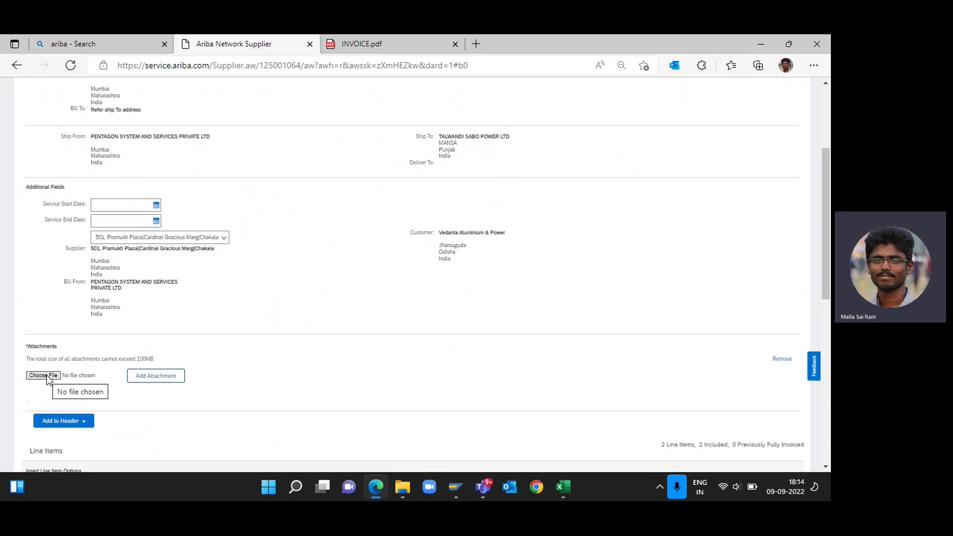
left_click(45, 376)
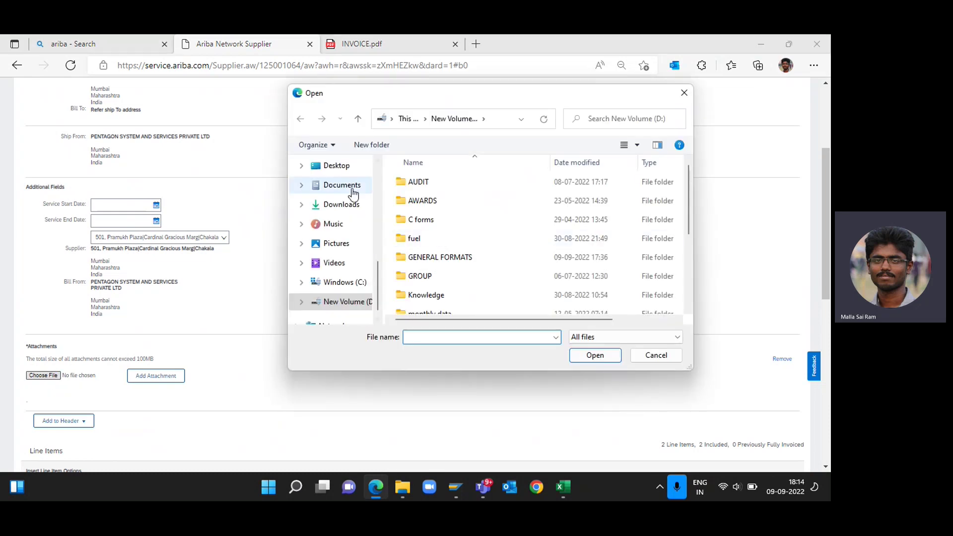
left_click(352, 204)
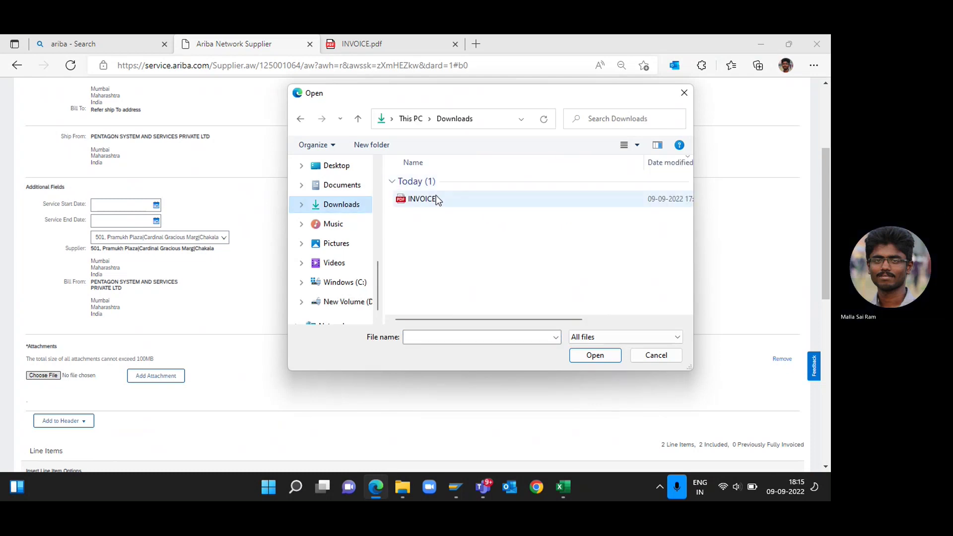
left_click(435, 198)
left_click(595, 355)
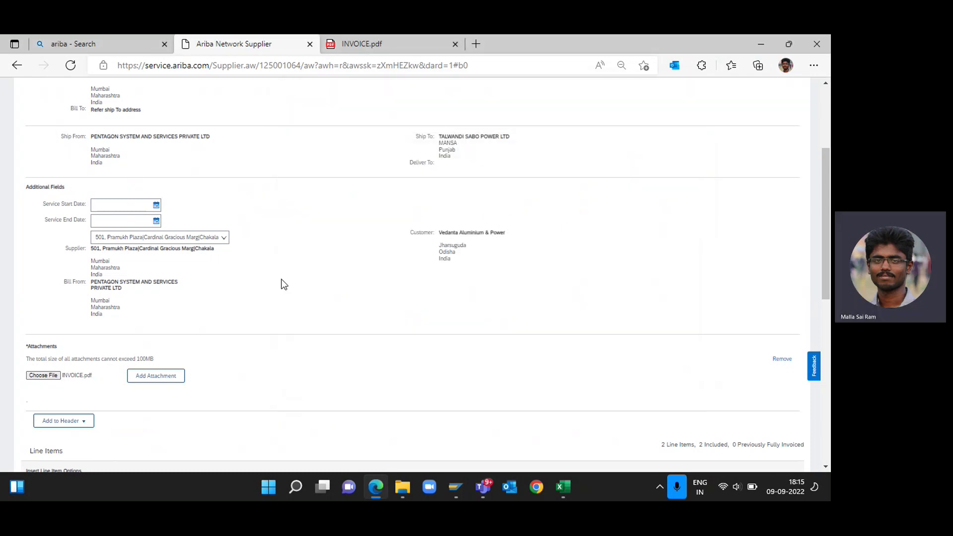
left_click(168, 379)
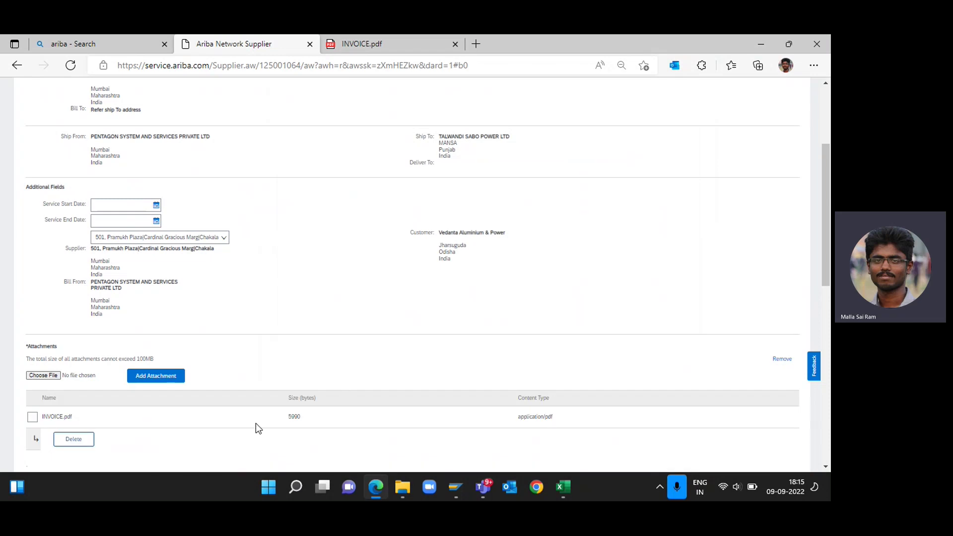
Look over the invoice line items, then continue to the review page showing 399,429.00 INR due.
scroll(523, 430, "up", 1)
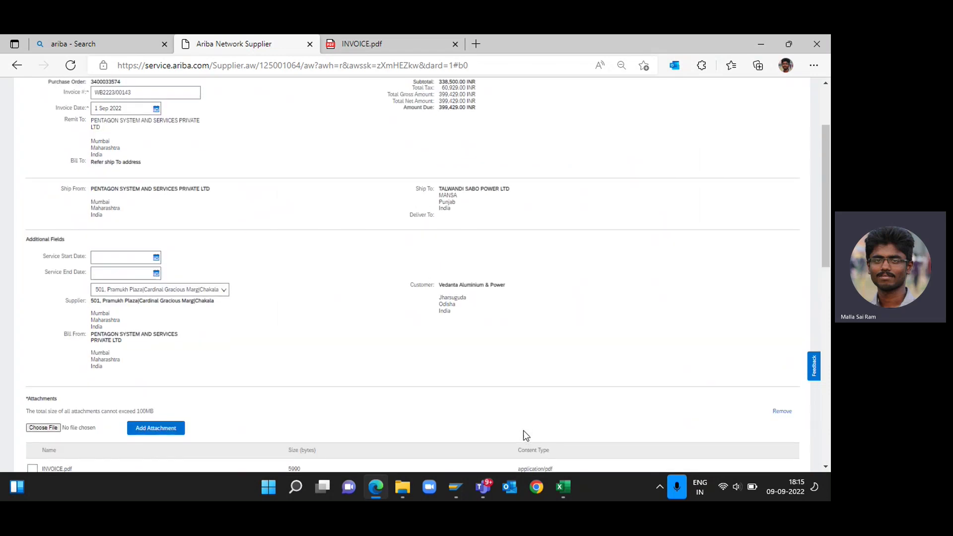
scroll(564, 408, "down", 7)
scroll(566, 409, "down", 2)
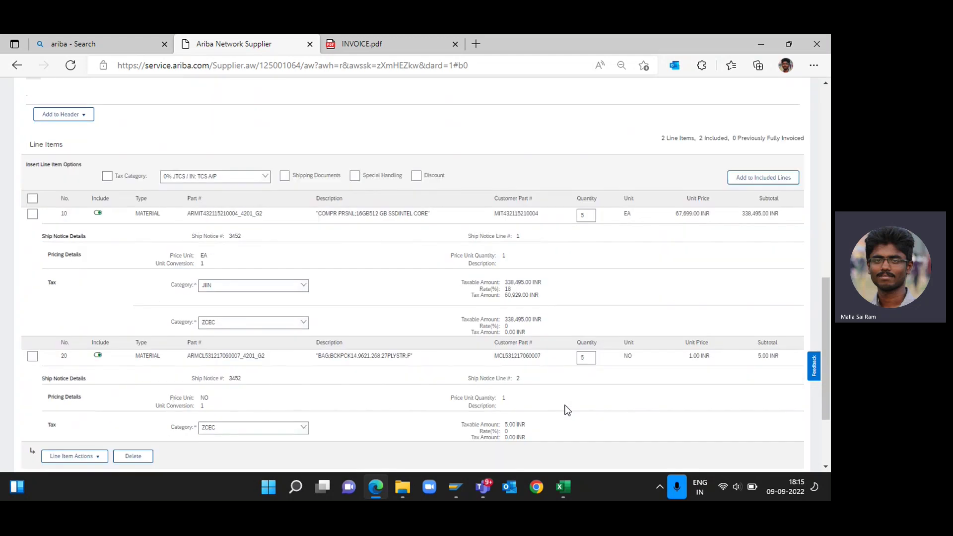
scroll(598, 303, "down", 1)
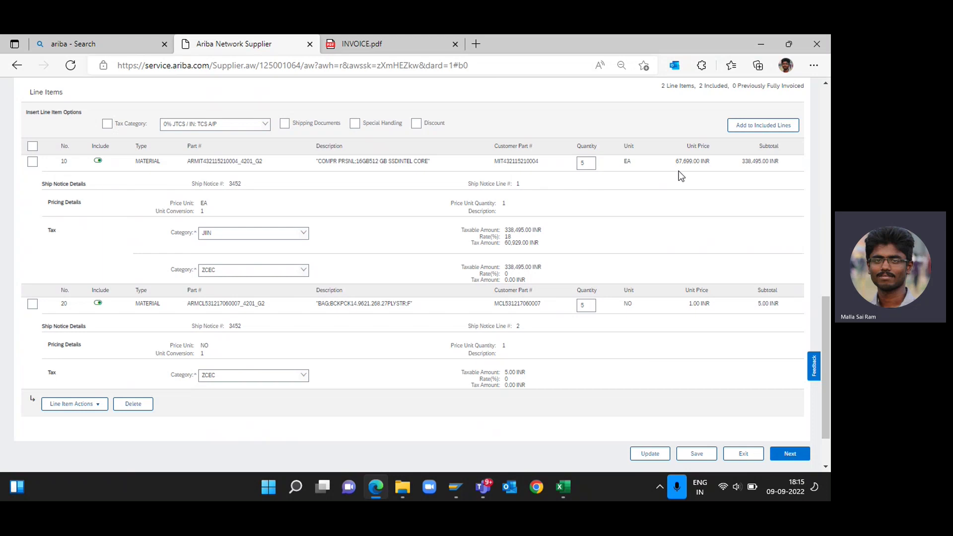
scroll(754, 166, "down", 1)
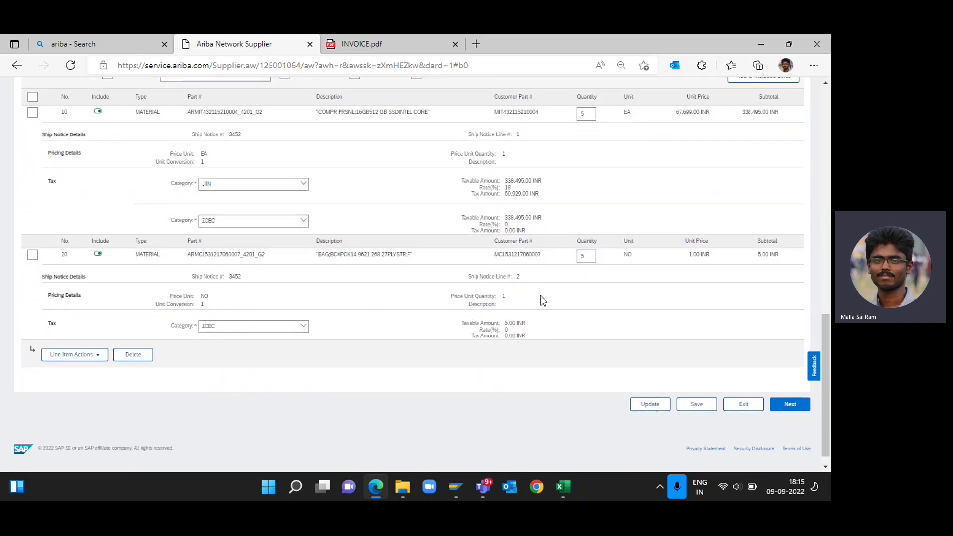
scroll(768, 263, "up", 15)
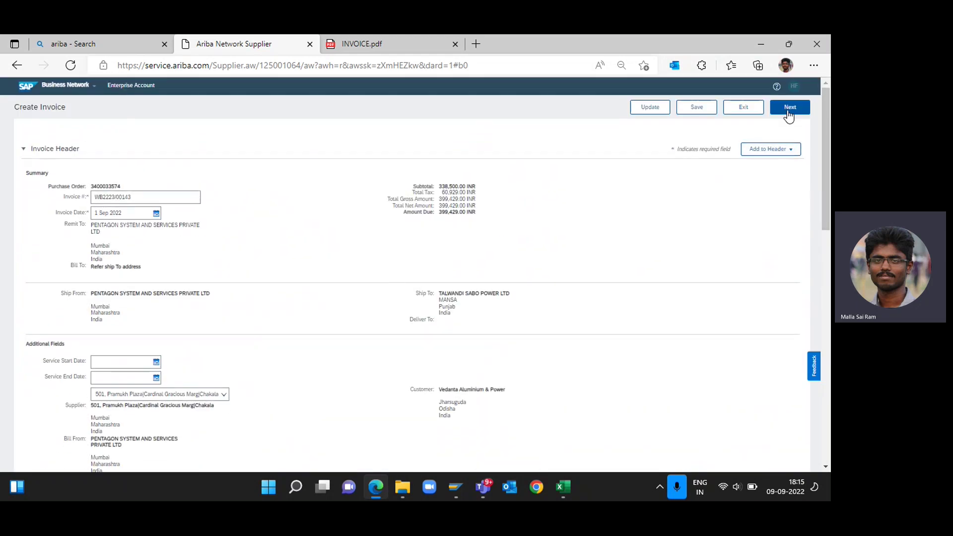
left_click(789, 113)
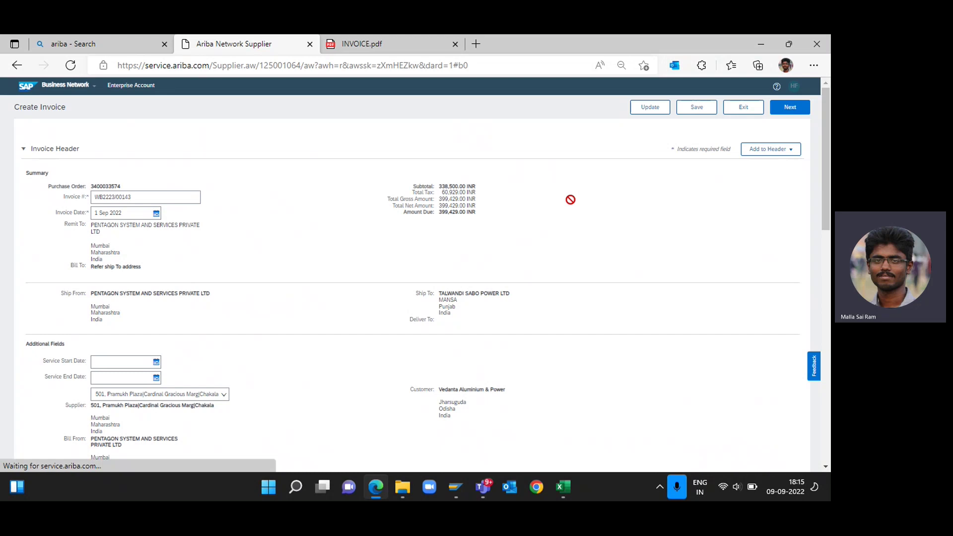
scroll(450, 315, "down", 1)
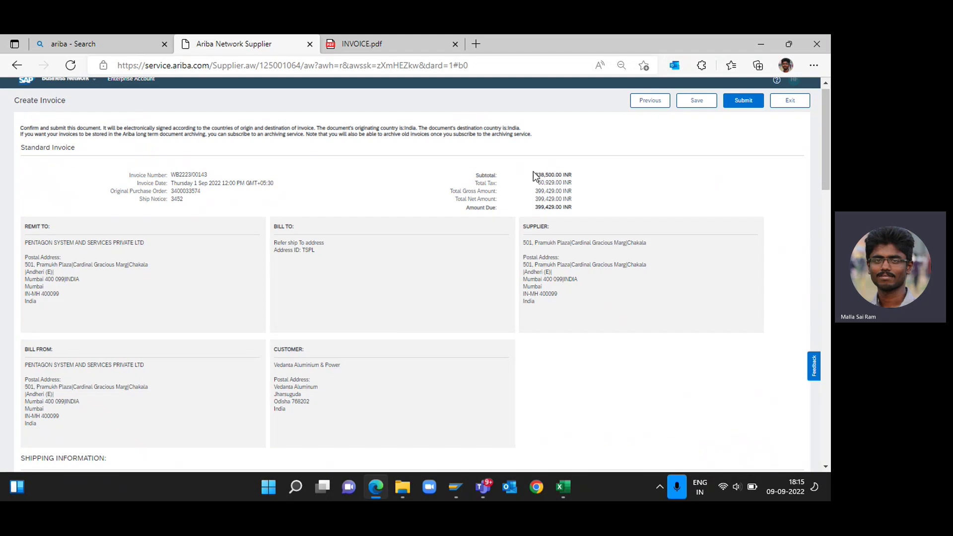
Verify the Subtotal and Total Tax amounts, then submit invoice WB2223/00143.
left_click_drag(533, 173, 574, 191)
left_click(576, 175)
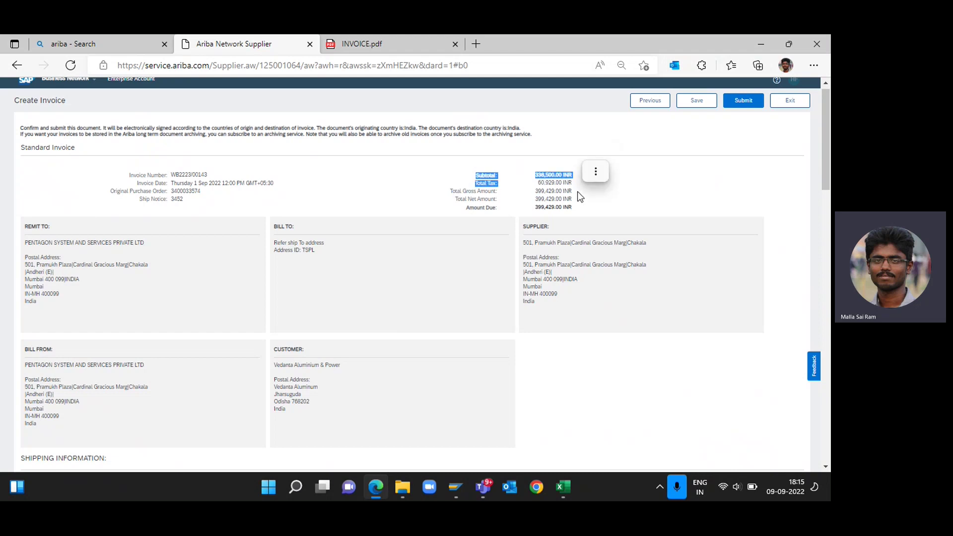
left_click(575, 194)
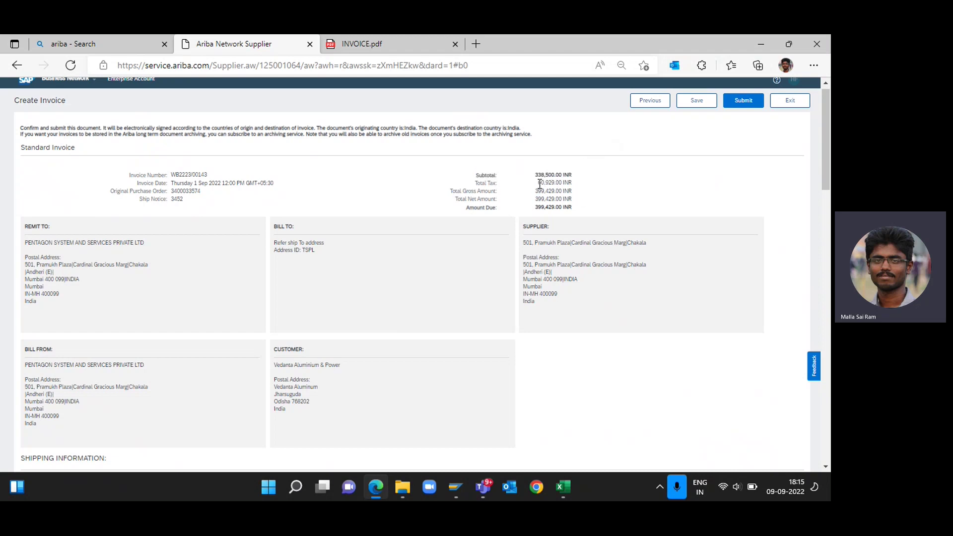
left_click_drag(539, 183, 584, 197)
left_click(582, 194)
left_click(742, 105)
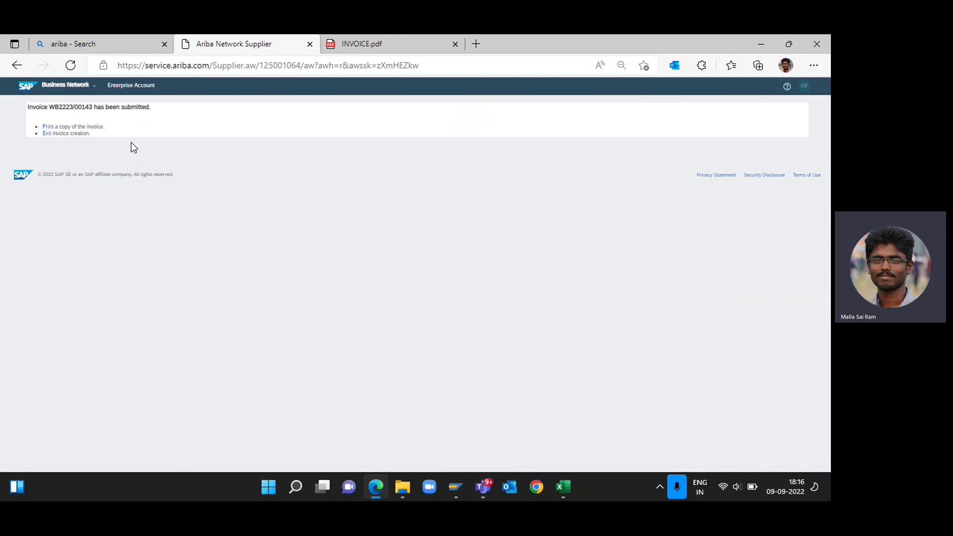
Open a printable copy of invoice WB2223/00143 and review its 3-sheet print preview.
left_click(49, 130)
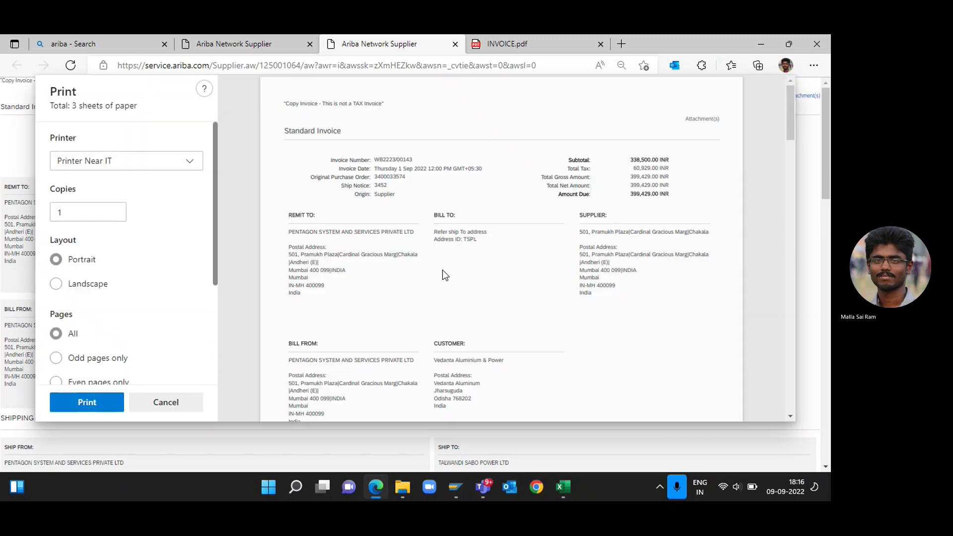
scroll(511, 375, "down", 8)
scroll(510, 371, "up", 8)
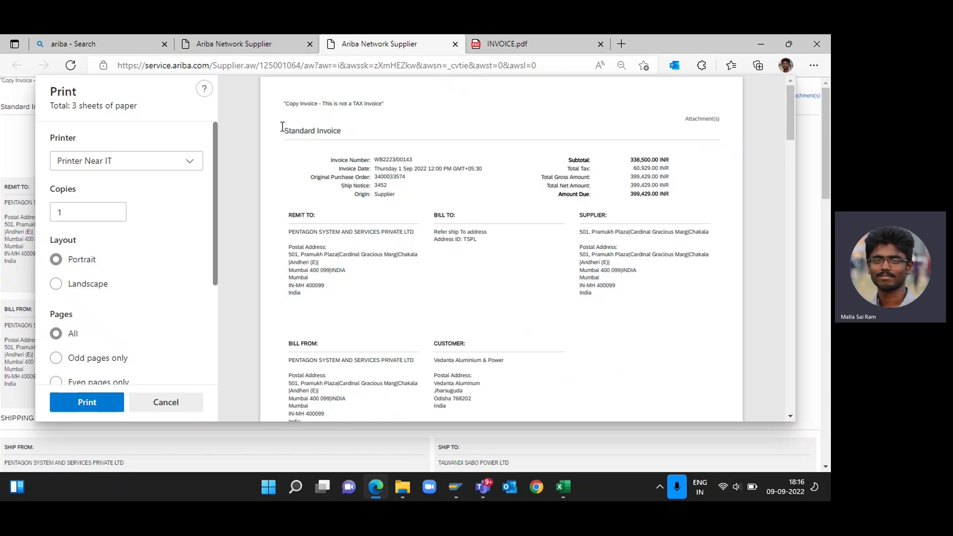
left_click_drag(282, 127, 370, 245)
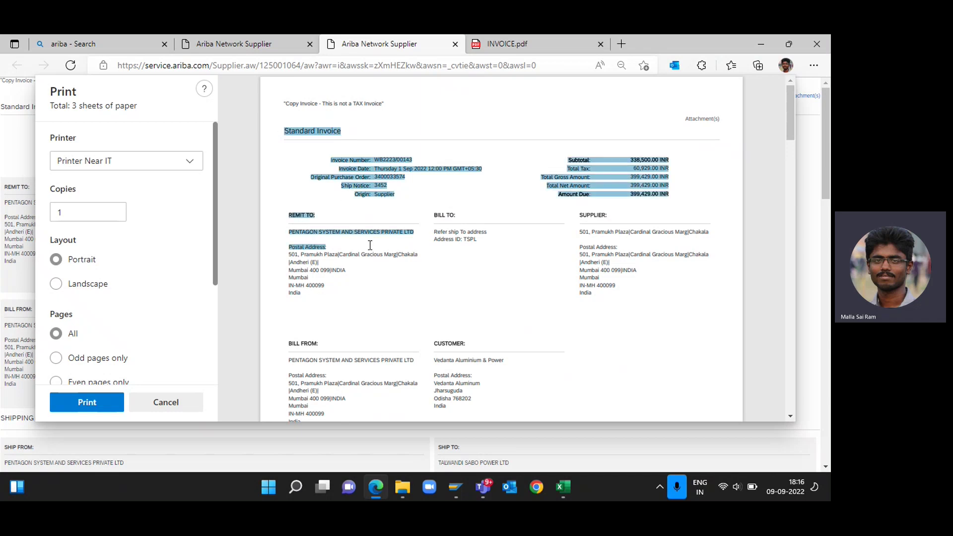
left_click(429, 299)
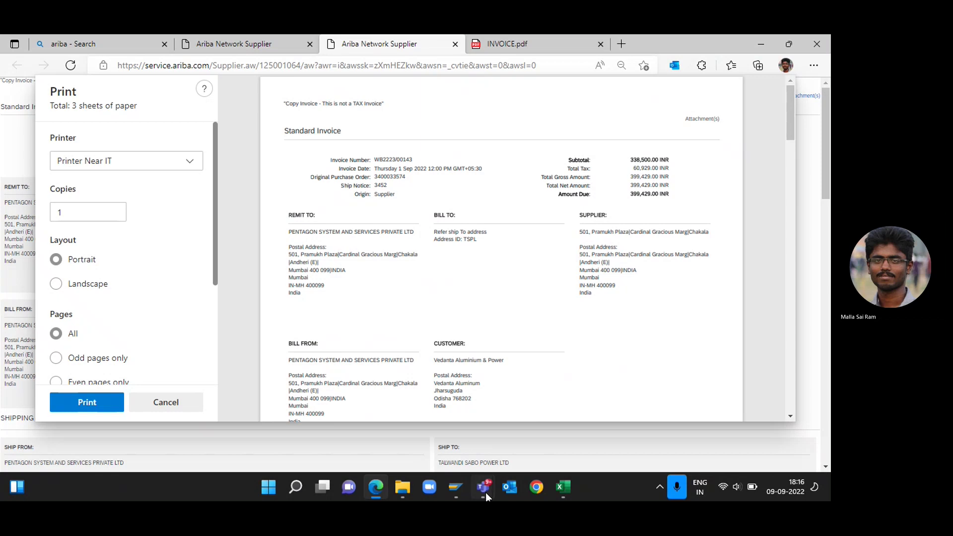
mouse_move(486, 492)
left_click(537, 404)
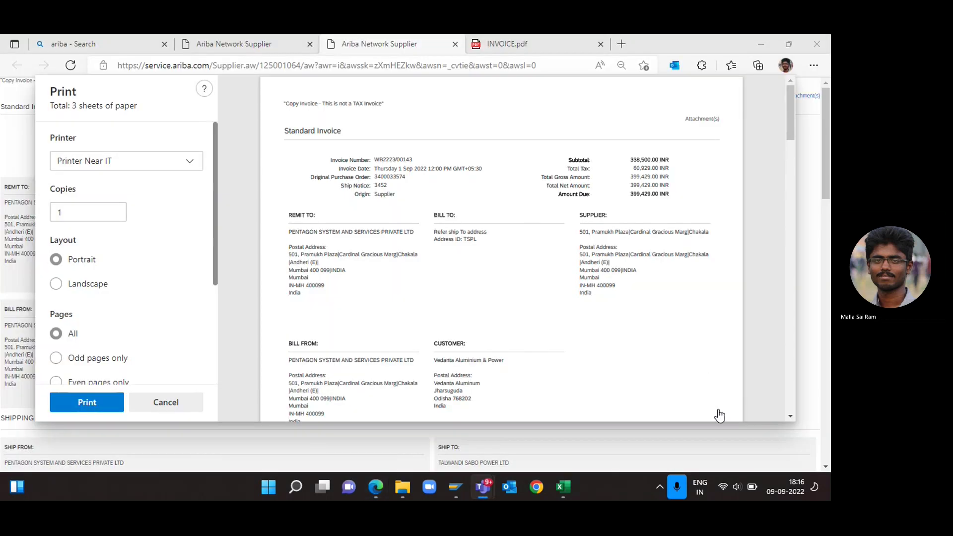
left_click(747, 447)
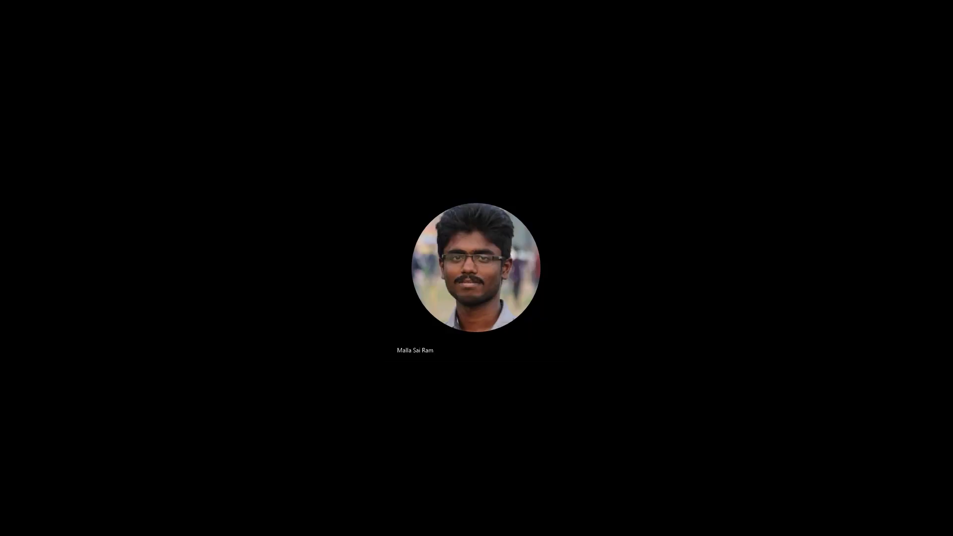